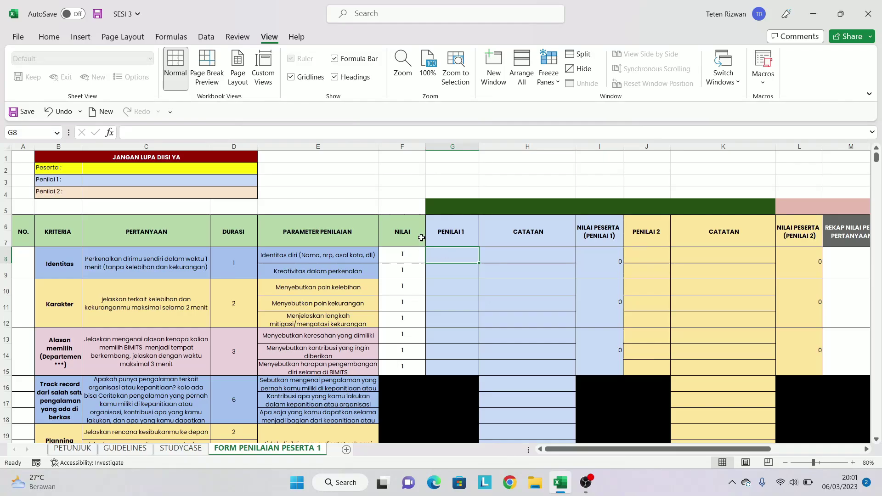
Step: Select columns B–F, then click cells H12, G8 and H4 on the assessment form
mouse_move(419, 146)
left_mouse_down()
mouse_move(23, 147)
mouse_move(5, 243)
left_mouse_up()
left_click(441, 303)
left_click(554, 320)
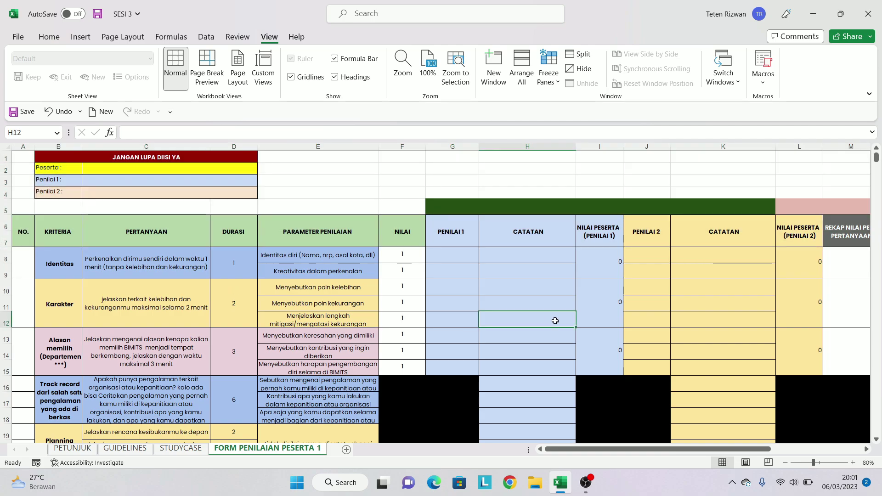
left_click(451, 255)
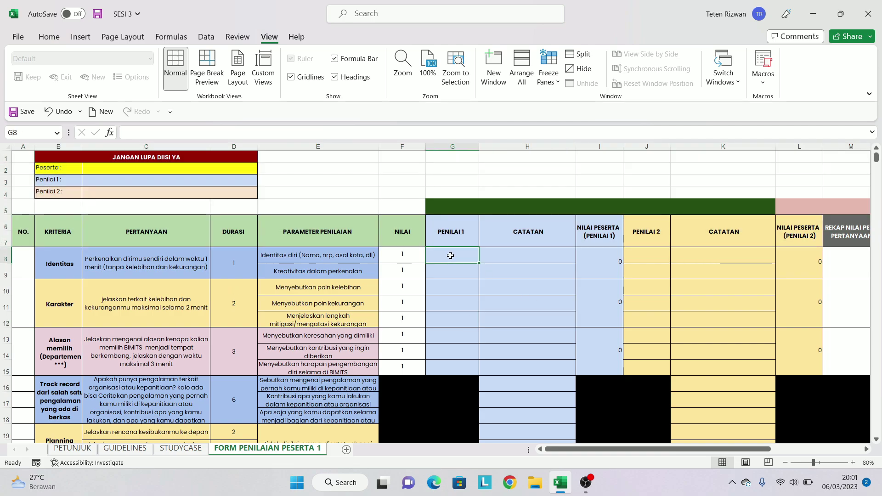
left_click(524, 189)
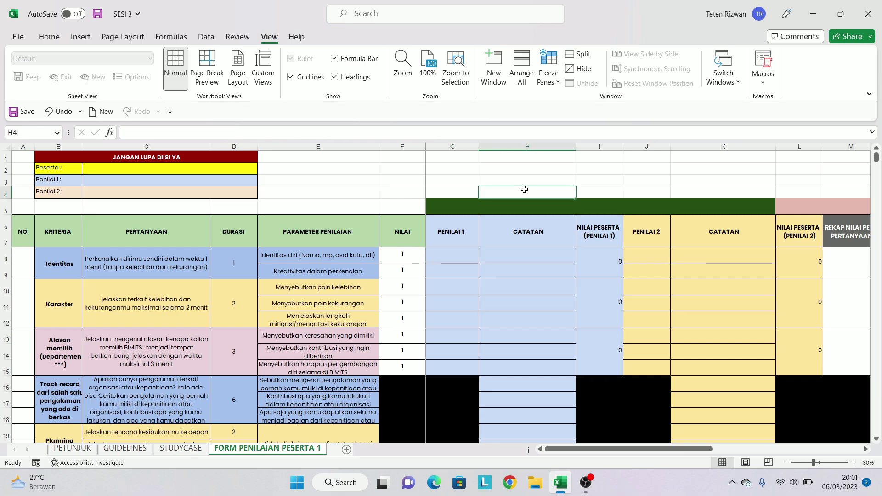
Step: Scroll the form up and down, then put Excel away so the desktop shows
scroll(446, 336, "down", 1)
scroll(445, 336, "down", 4)
scroll(445, 336, "down", 1)
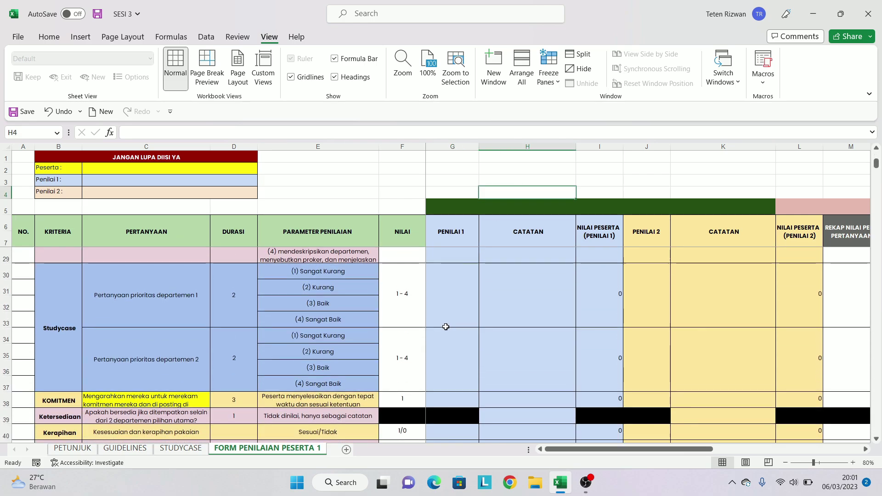
scroll(446, 322, "up", 4)
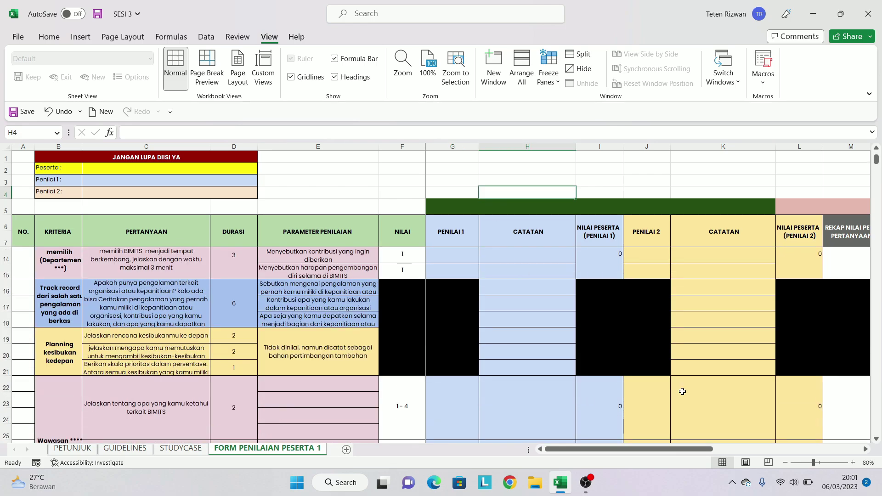
left_click_drag(647, 449, 743, 432)
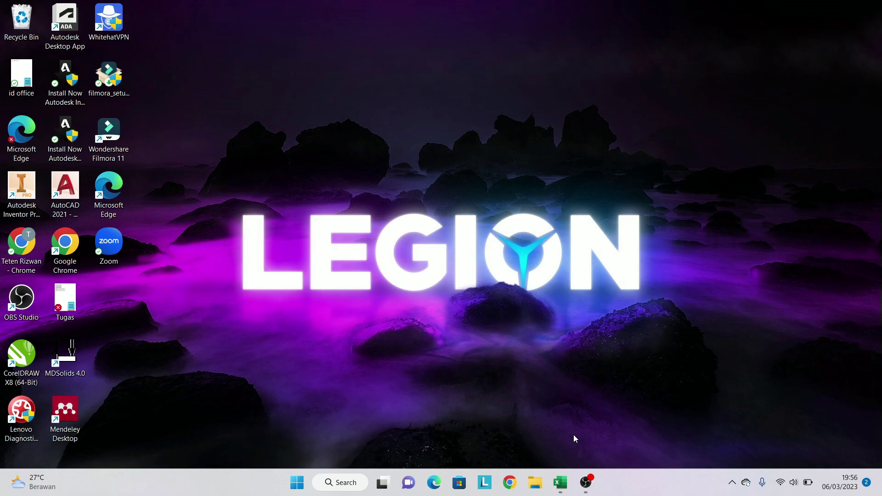
Step: Restore the SESI 3 workbook from the taskbar, back on the FORM PENILAIAN PESERTA 1 sheet
left_click(560, 483)
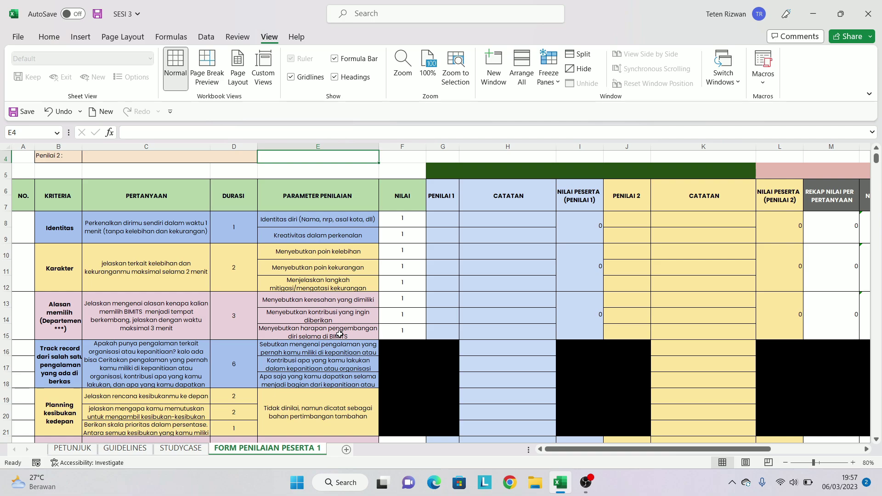
scroll(399, 319, "down", 5)
scroll(398, 319, "up", 5)
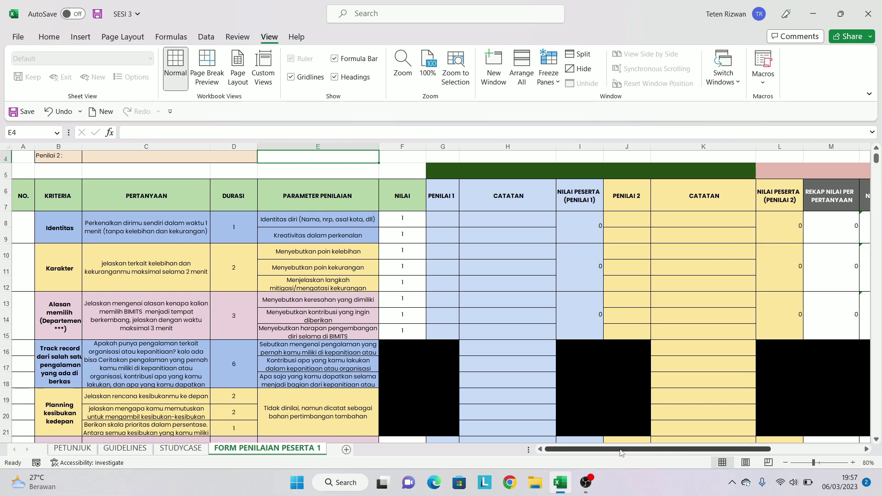
left_click_drag(621, 452, 696, 449)
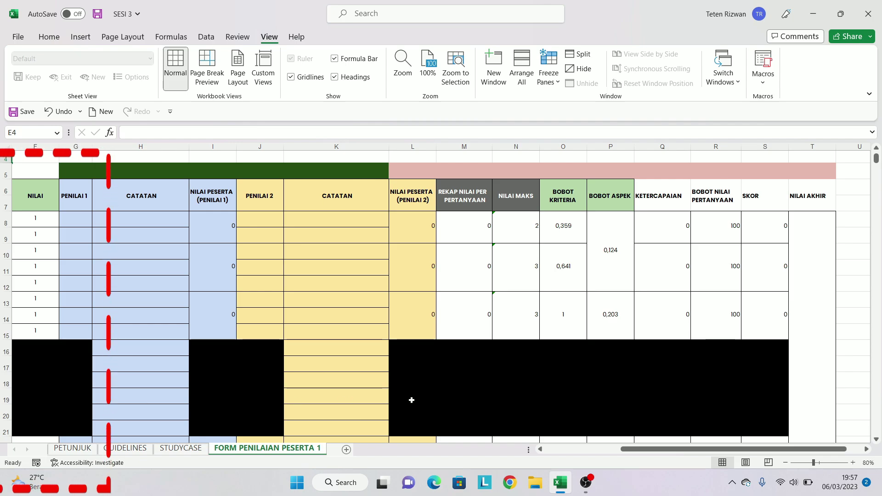
left_click_drag(670, 454, 594, 454)
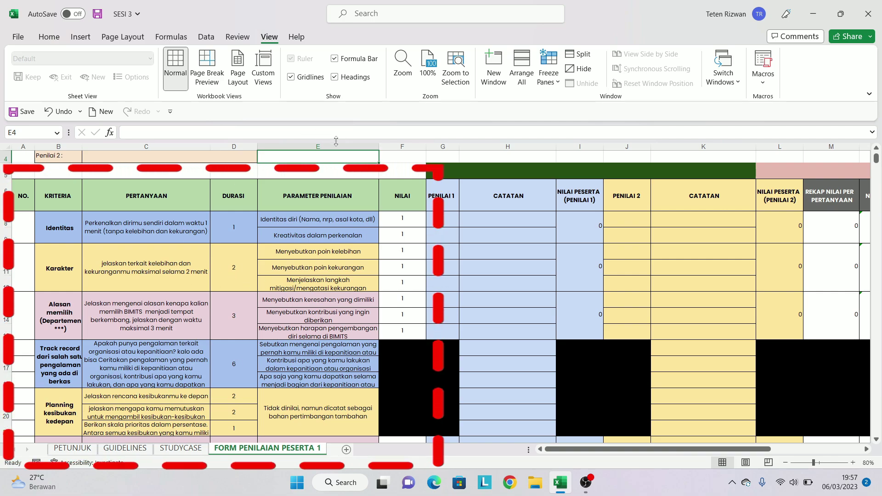
scroll(307, 260, "down", 1)
scroll(308, 260, "down", 10)
scroll(308, 260, "up", 11)
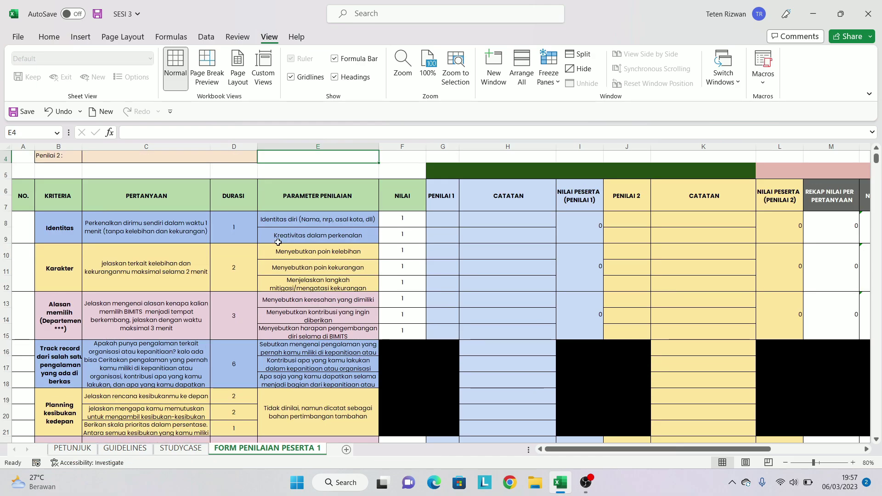
left_click_drag(658, 448, 573, 444)
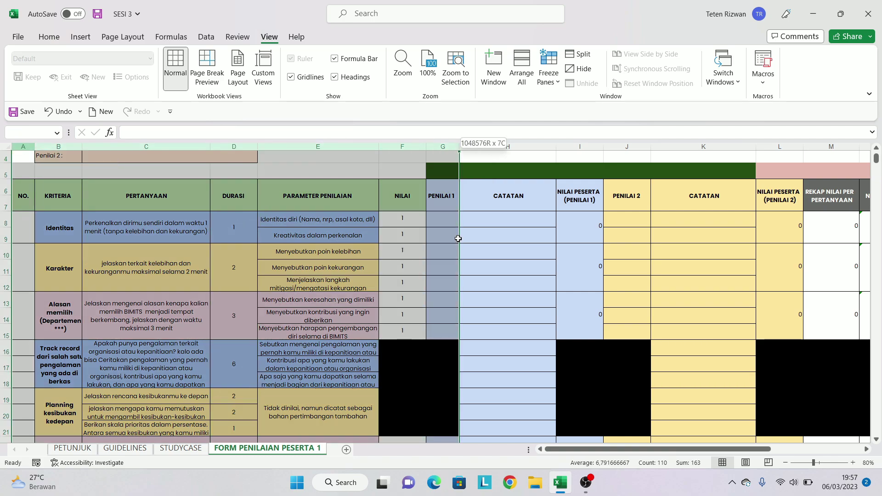
left_click_drag(17, 154, 398, 225)
Step: Try selecting the rows 6–7 header block and the A4:F21 range, then clear them
left_click(523, 281)
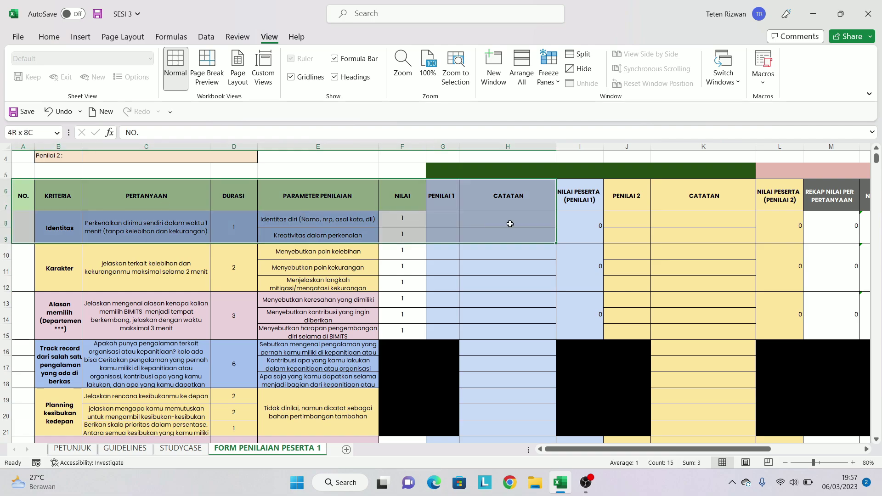
left_click_drag(17, 190, 531, 195)
left_click(349, 236)
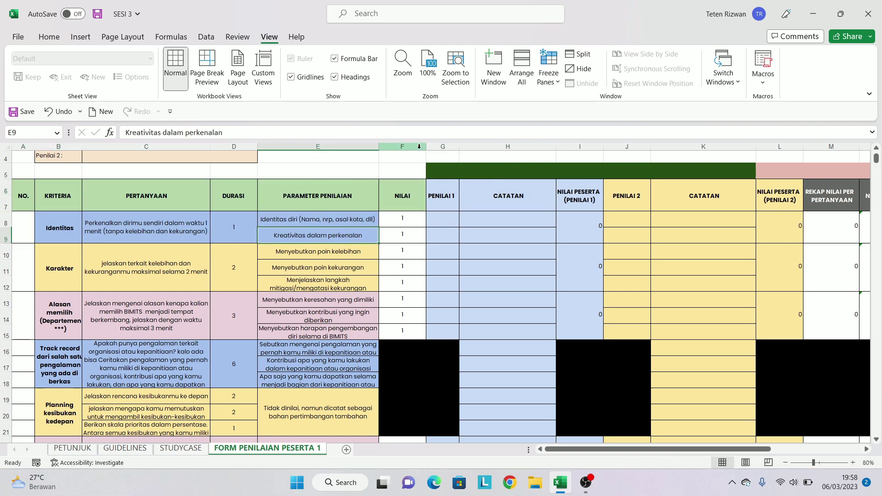
left_click_drag(420, 153, 21, 429)
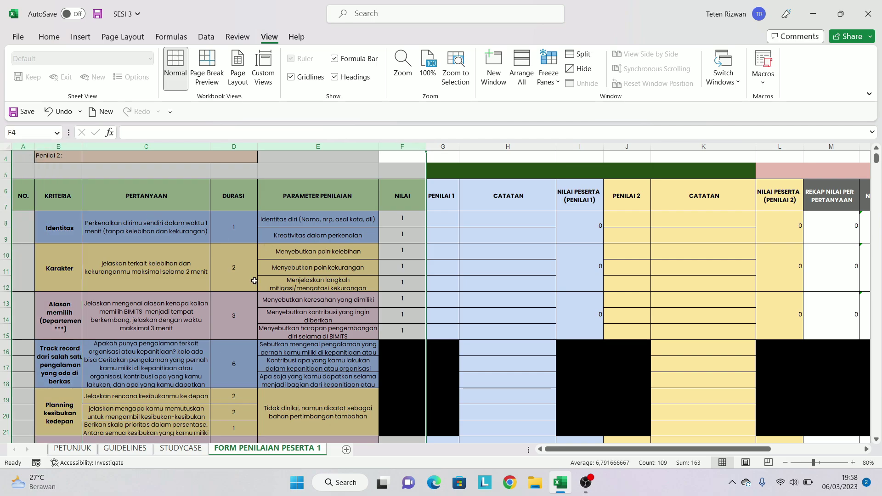
scroll(251, 281, "down", 5)
scroll(243, 285, "down", 3)
scroll(243, 285, "up", 6)
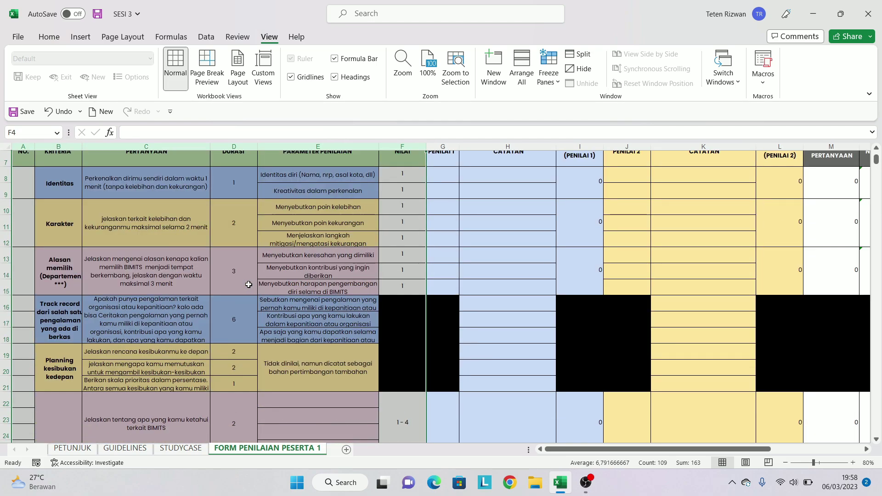
left_click(509, 271)
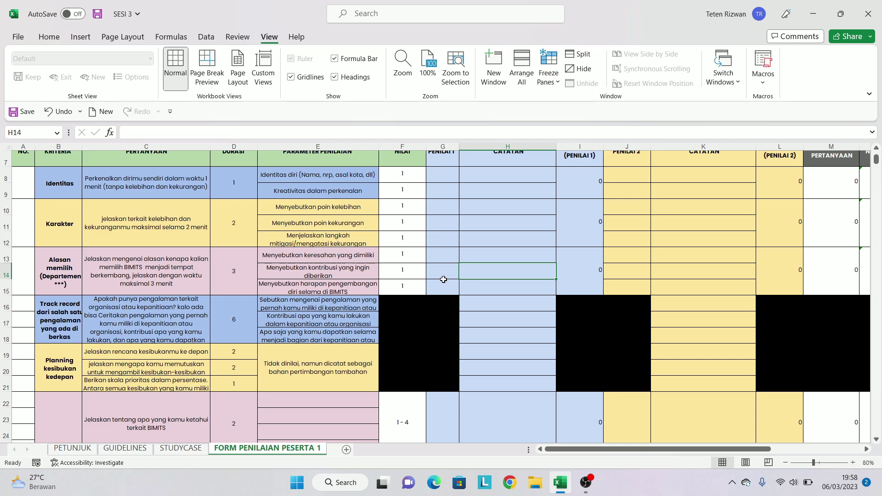
scroll(442, 282, "up", 2)
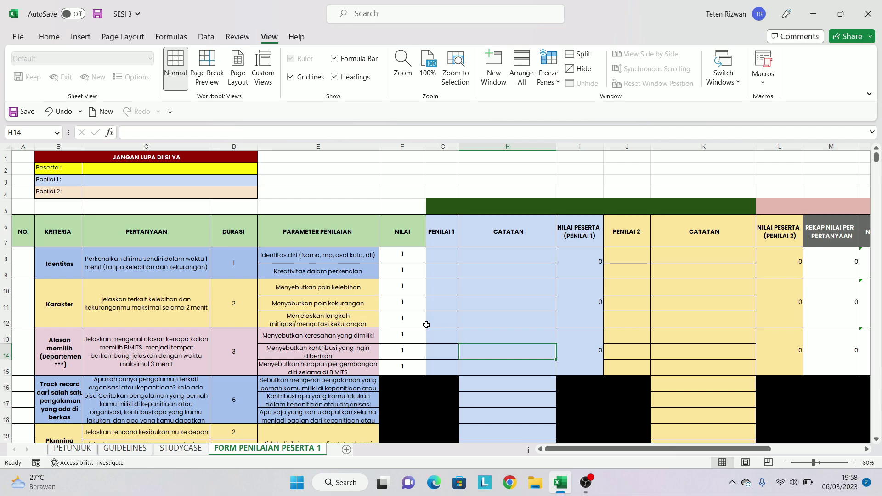
Step: Select header rows 6–7 and rows 1–7, then select row 8 as the freeze boundary
left_click_drag(9, 225, 547, 241)
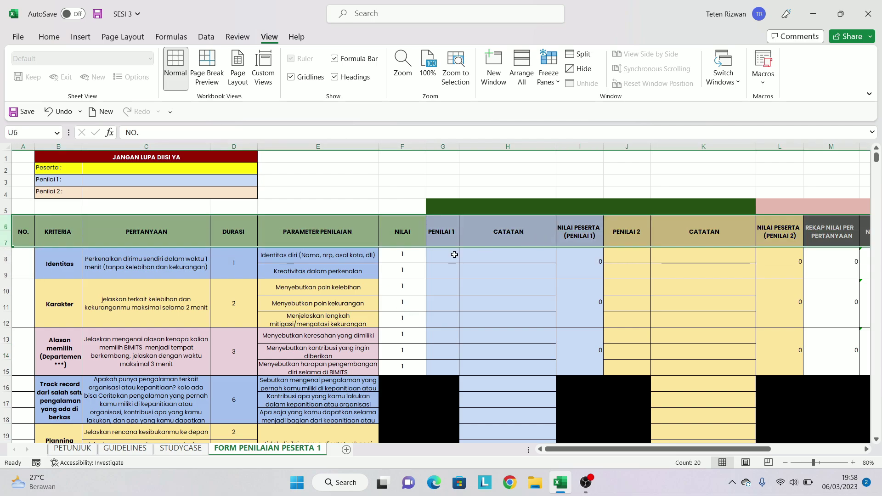
scroll(315, 285, "down", 5)
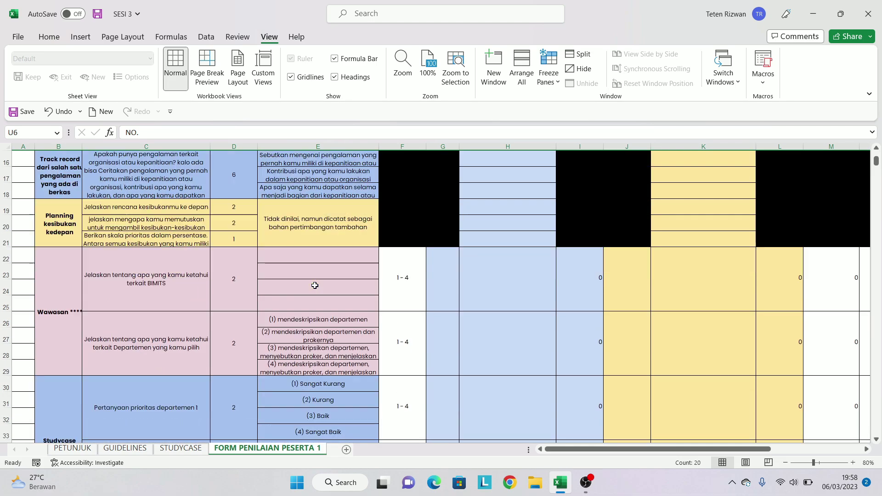
scroll(315, 285, "up", 4)
scroll(314, 284, "up", 1)
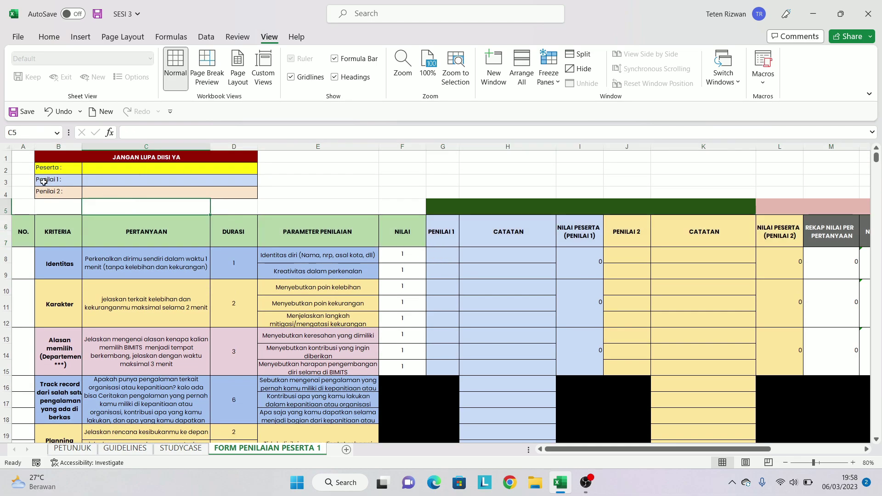
left_click_drag(6, 157, 37, 238)
left_click_drag(56, 239, 58, 237)
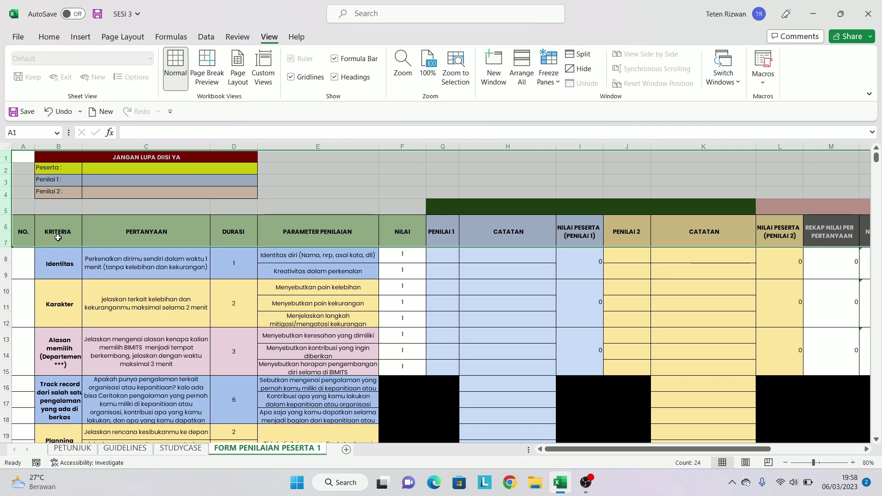
left_click(154, 317)
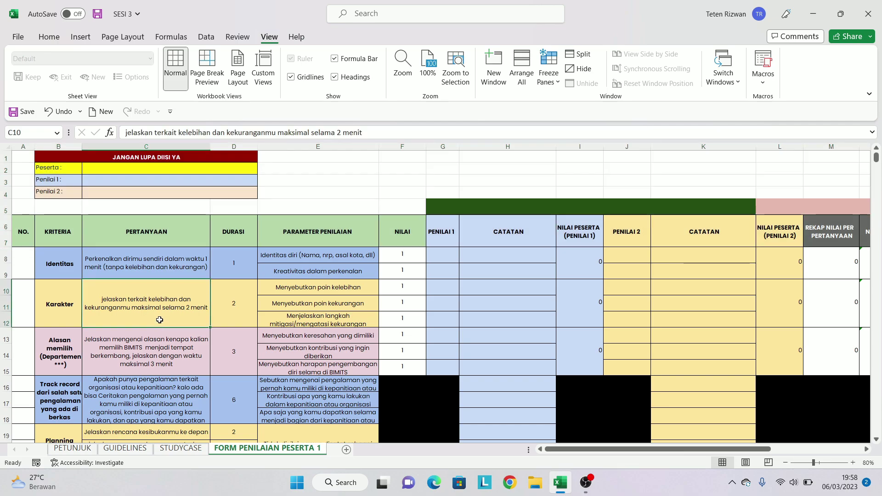
left_click(2, 257)
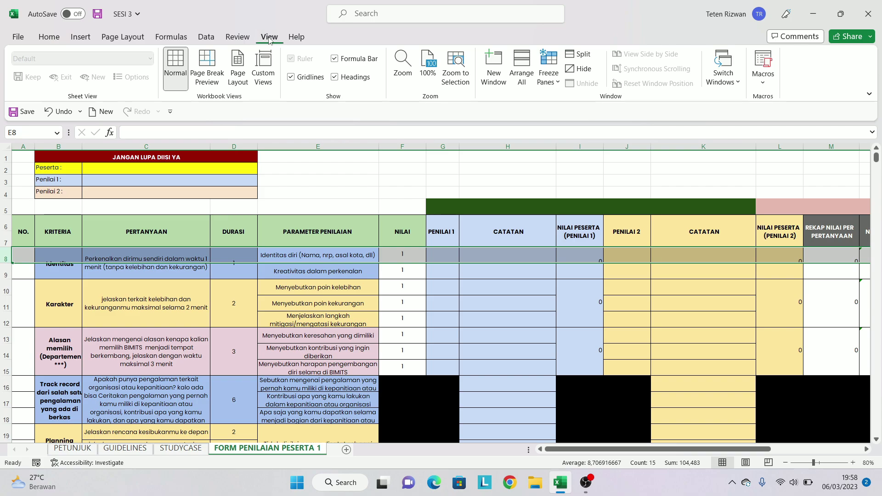
Step: Freeze all rows above row 8 and scroll down to confirm rows 1–7 stay fixed
left_click(557, 84)
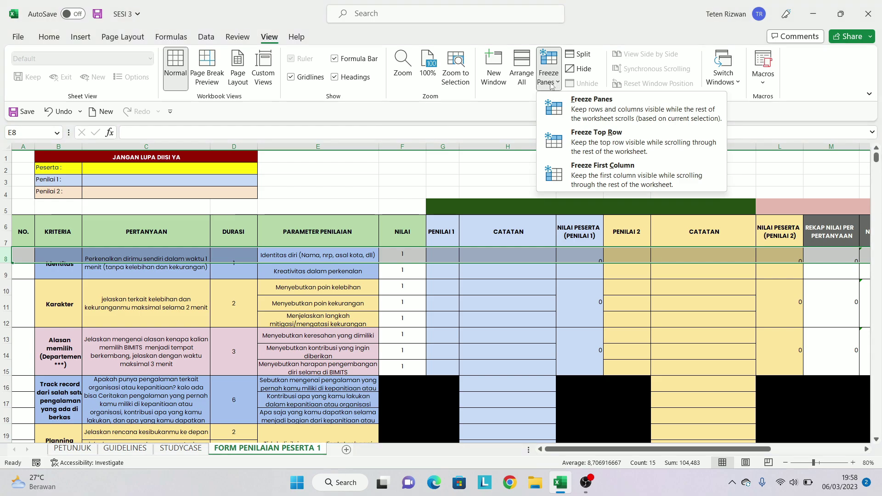
left_click(609, 112)
left_click(314, 303)
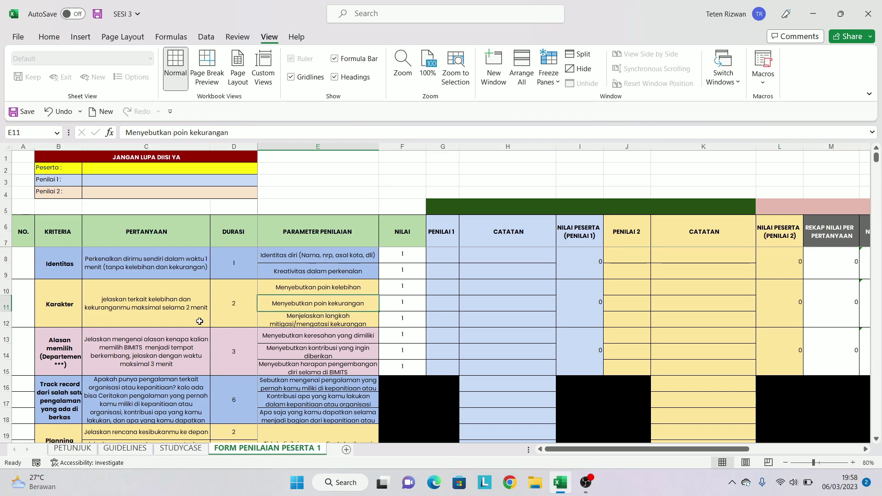
scroll(199, 321, "down", 1)
scroll(200, 321, "down", 3)
scroll(200, 321, "down", 2)
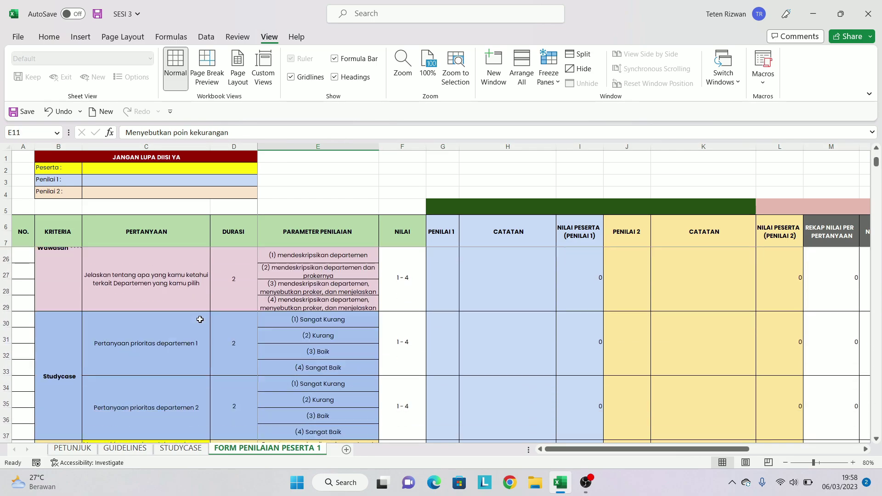
scroll(200, 319, "down", 2)
scroll(200, 320, "up", 7)
scroll(200, 320, "down", 5)
scroll(199, 314, "up", 5)
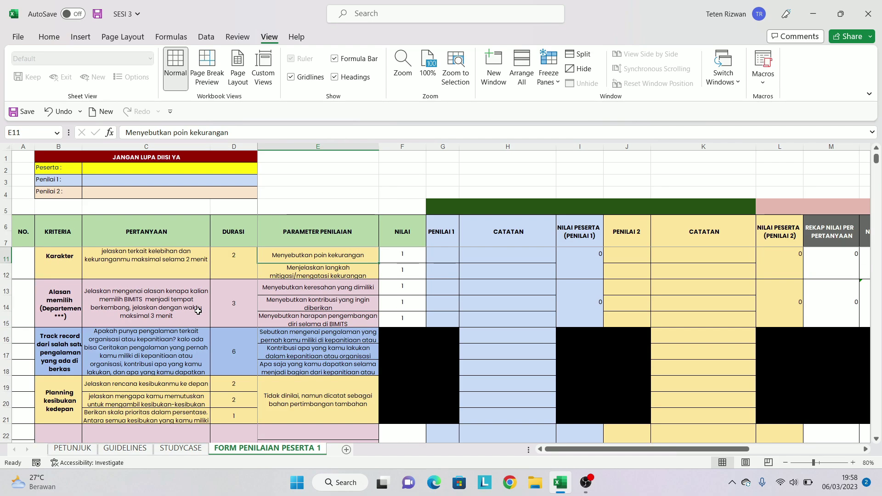
scroll(198, 311, "up", 1)
mouse_move(7, 156)
left_mouse_down()
mouse_move(7, 253)
mouse_move(7, 239)
left_mouse_up()
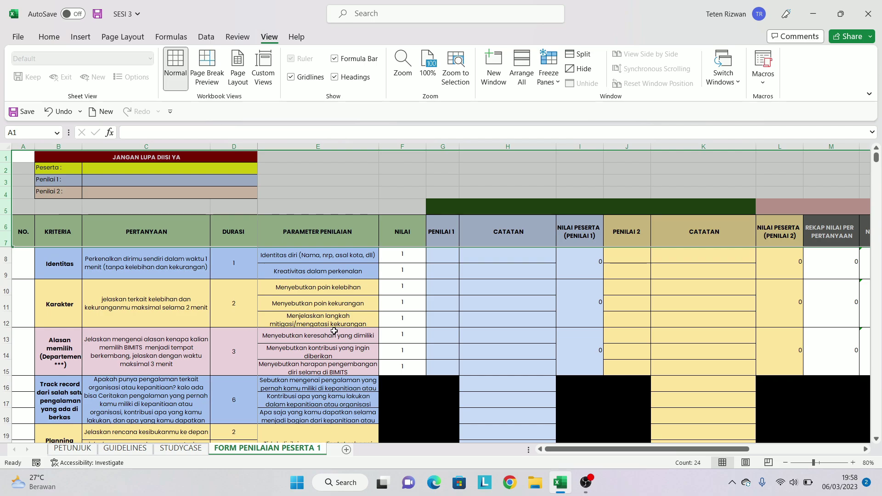
Step: Scroll down to the totals row (DURASI 29, NILAI 96) to check the frozen header
left_click(278, 327)
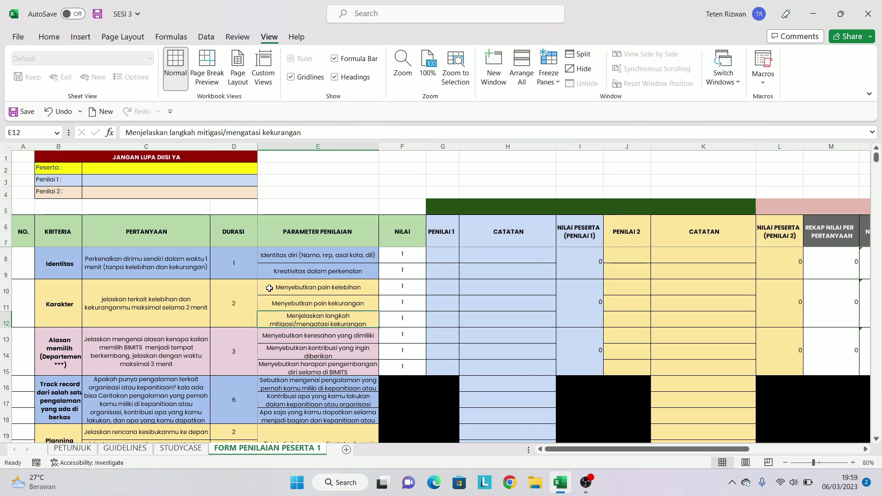
scroll(269, 286, "down", 5)
scroll(269, 286, "down", 8)
scroll(269, 286, "up", 13)
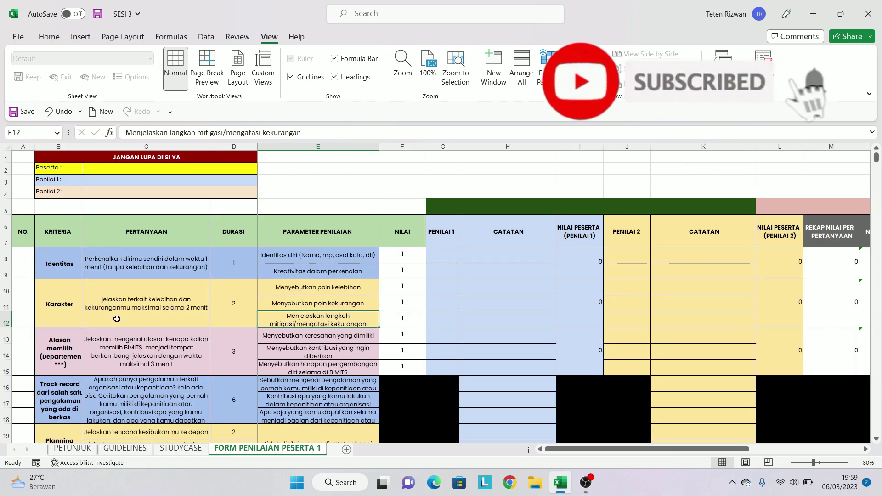
scroll(119, 309, "down", 5)
scroll(119, 309, "down", 8)
scroll(119, 309, "up", 2)
scroll(119, 309, "up", 5)
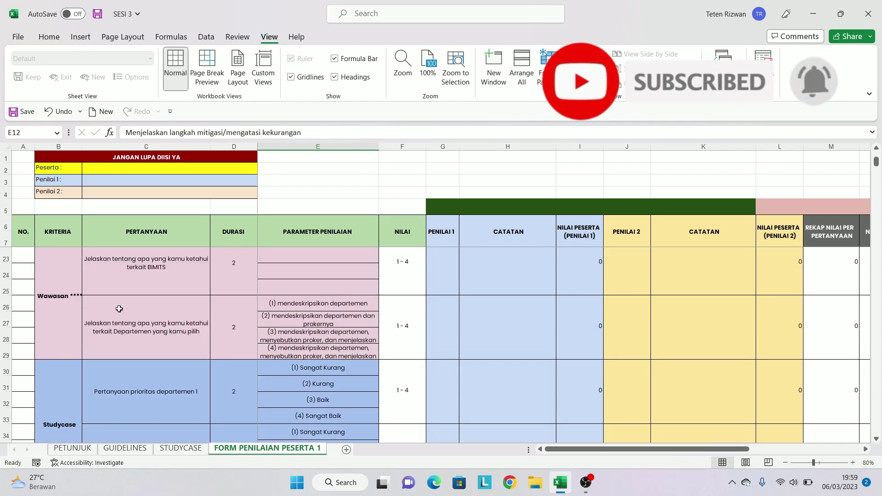
scroll(119, 309, "up", 6)
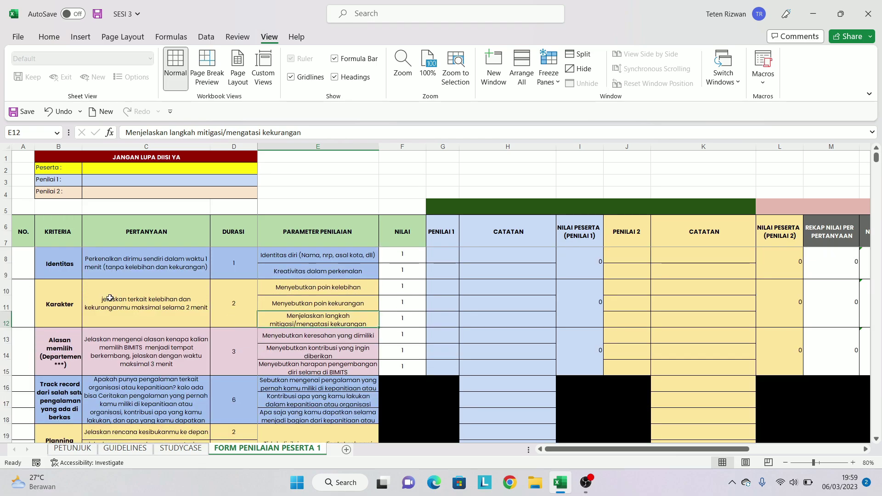
scroll(109, 297, "down", 6)
scroll(109, 298, "down", 6)
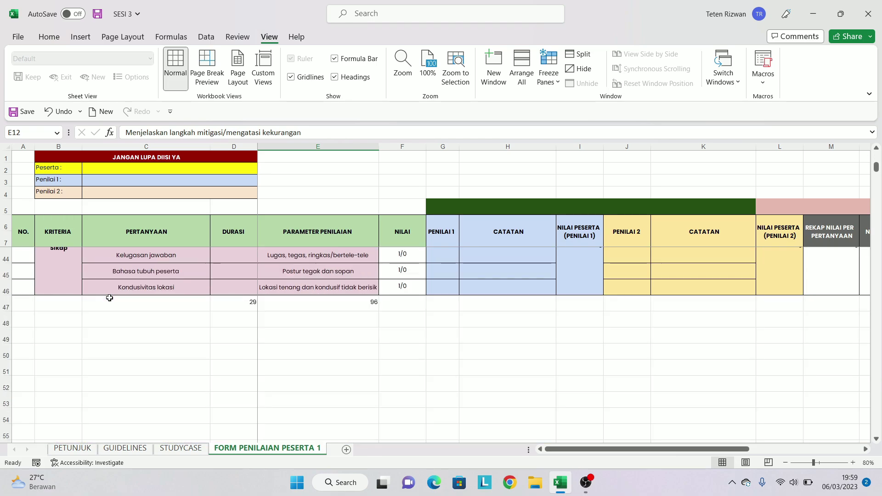
scroll(109, 298, "up", 8)
scroll(110, 294, "up", 4)
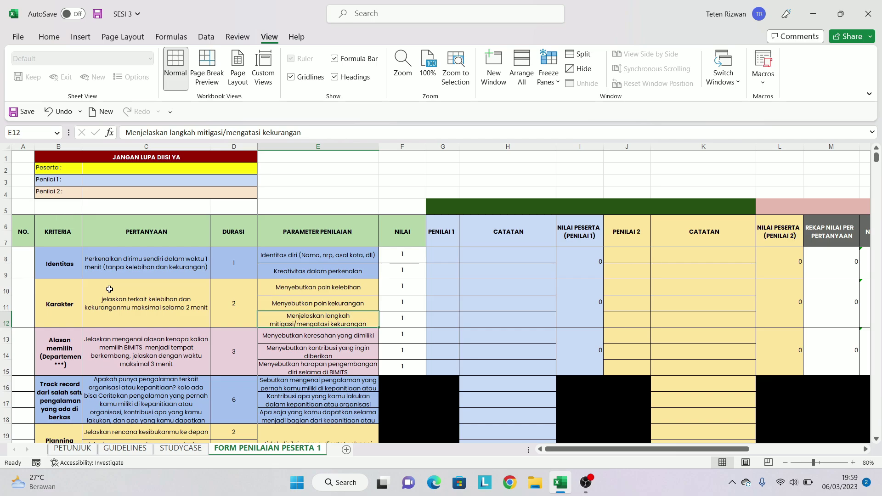
Step: Unfreeze all panes with Freeze Panes > Unfreeze Panes and select cell F5
left_click(550, 66)
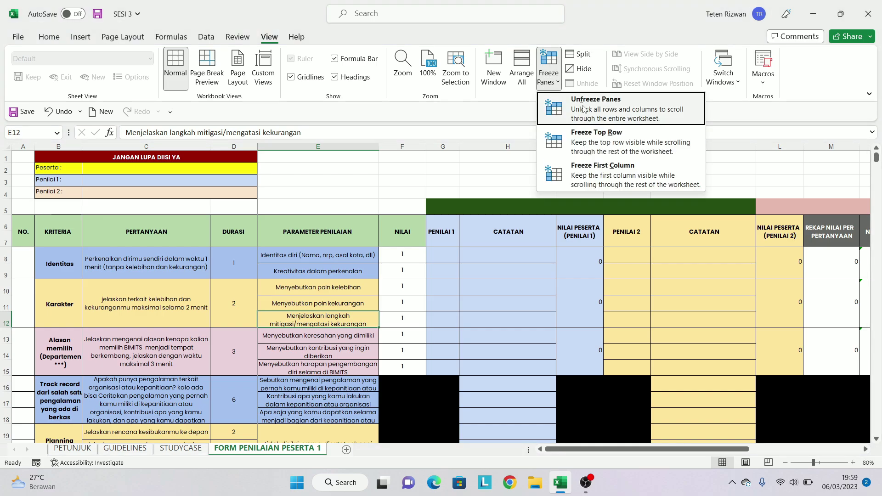
left_click(585, 113)
left_click(396, 204)
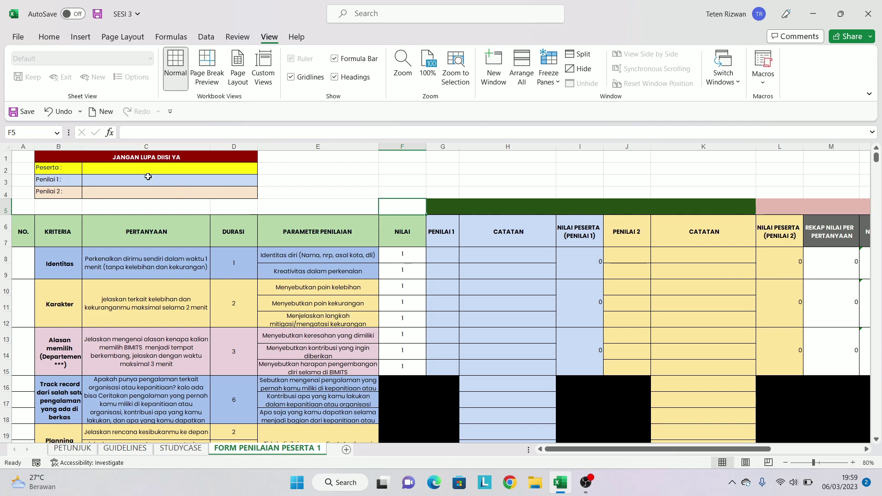
Step: Select column E and freeze columns A–D (NO. through DURASI)
left_click_drag(23, 146, 233, 146)
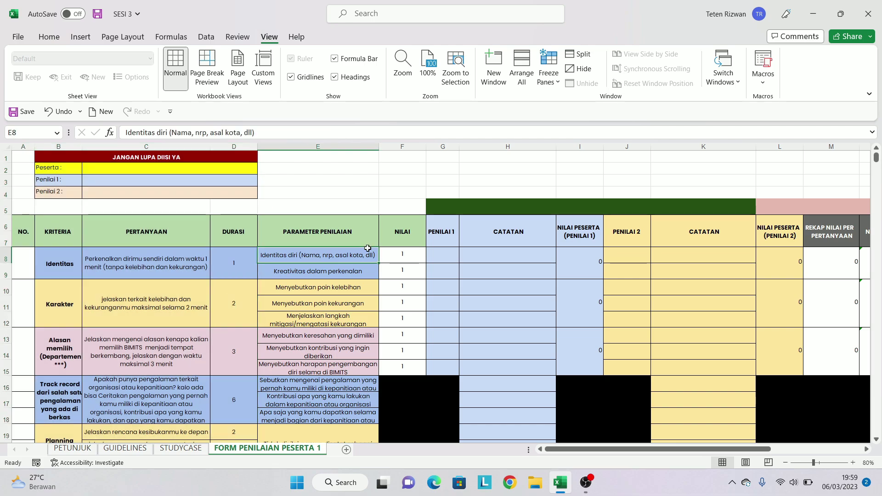
left_click(337, 148)
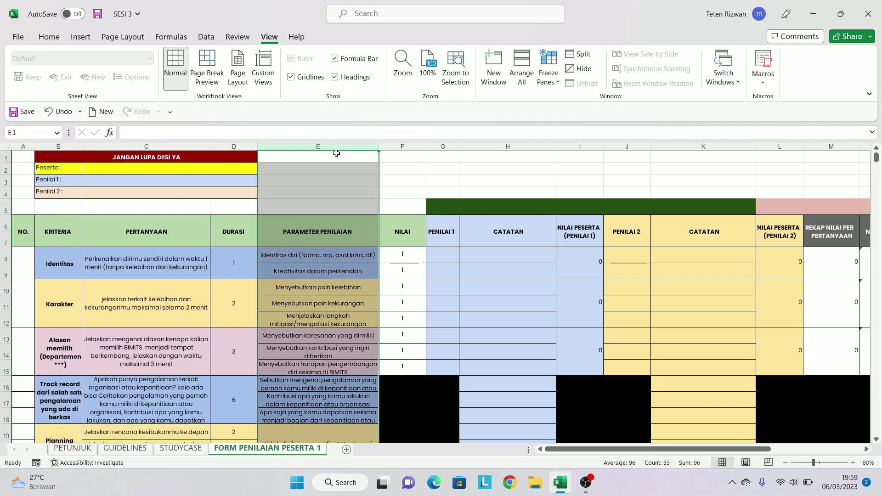
left_click(557, 84)
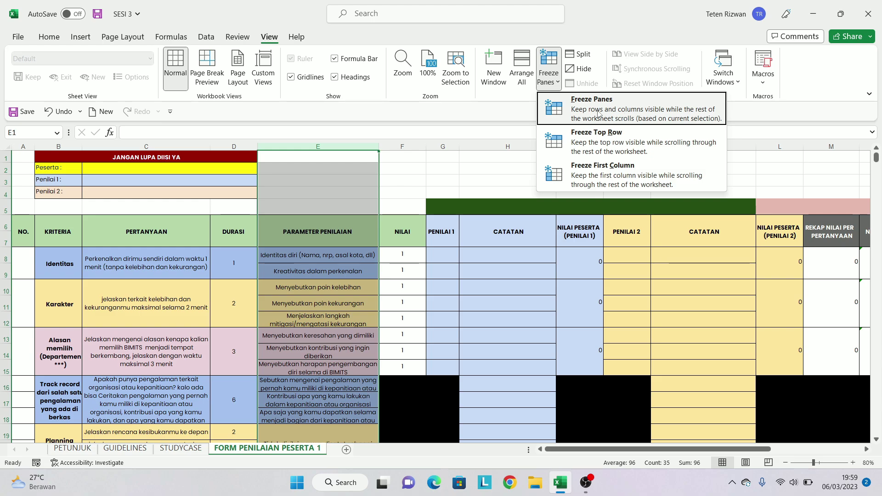
left_click(590, 113)
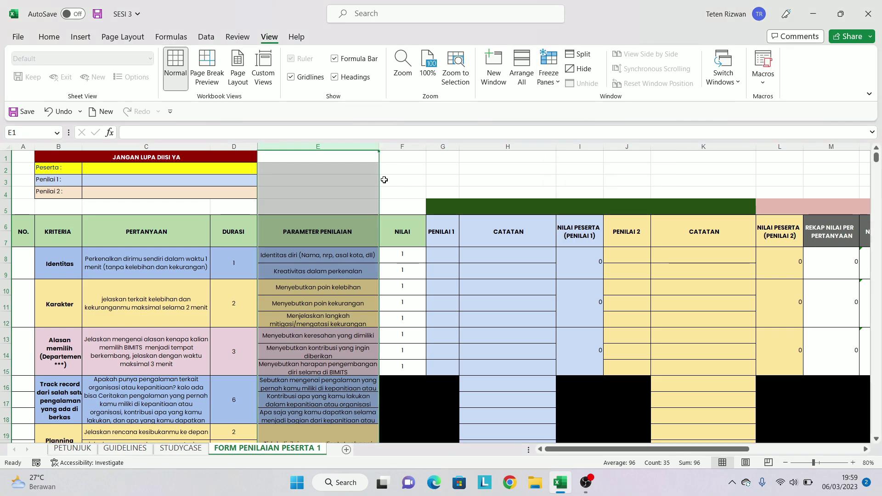
left_click(399, 192)
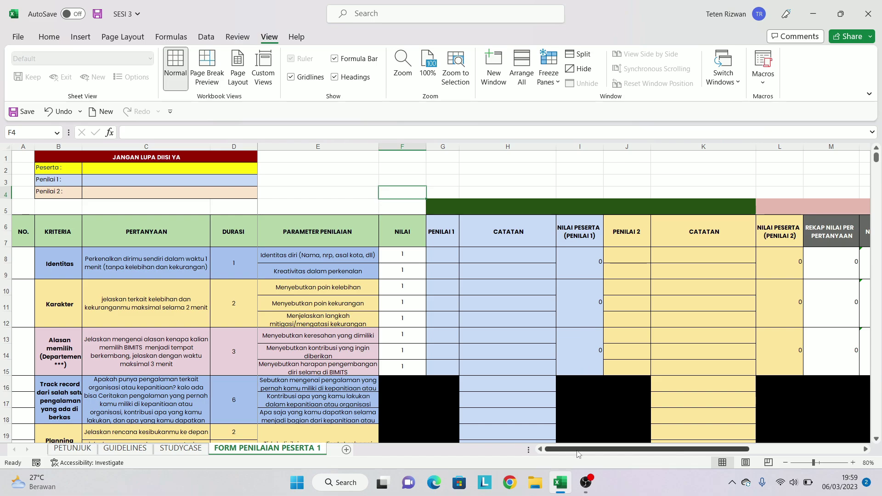
Step: Scroll sideways to test that columns A–D stay fixed as column K comes alongside
left_click_drag(580, 449, 616, 449)
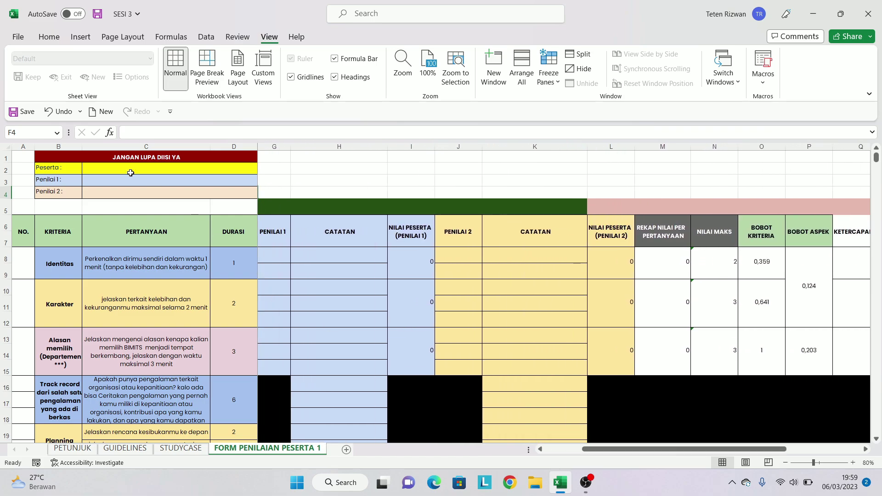
left_click_drag(28, 153, 244, 432)
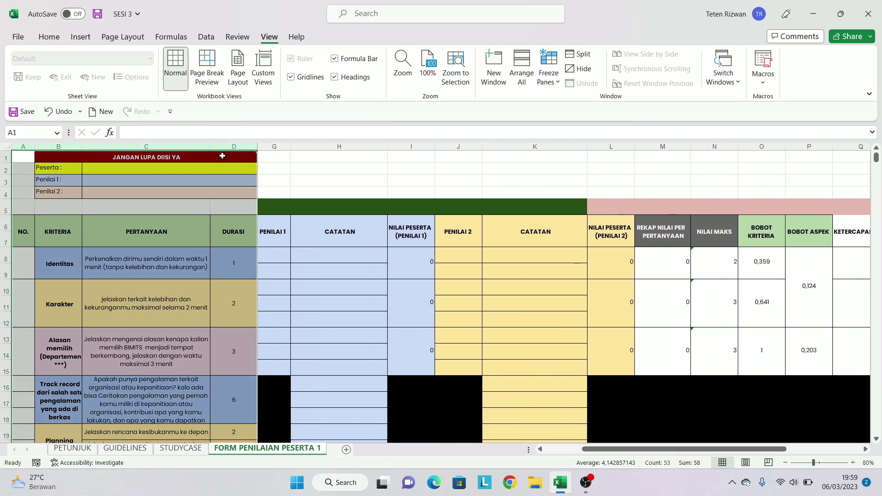
left_click(368, 176)
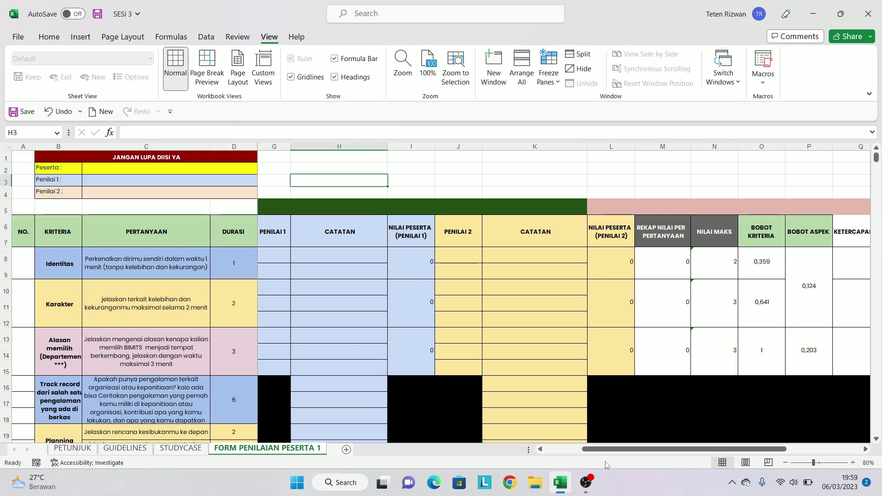
left_click_drag(614, 450, 758, 420)
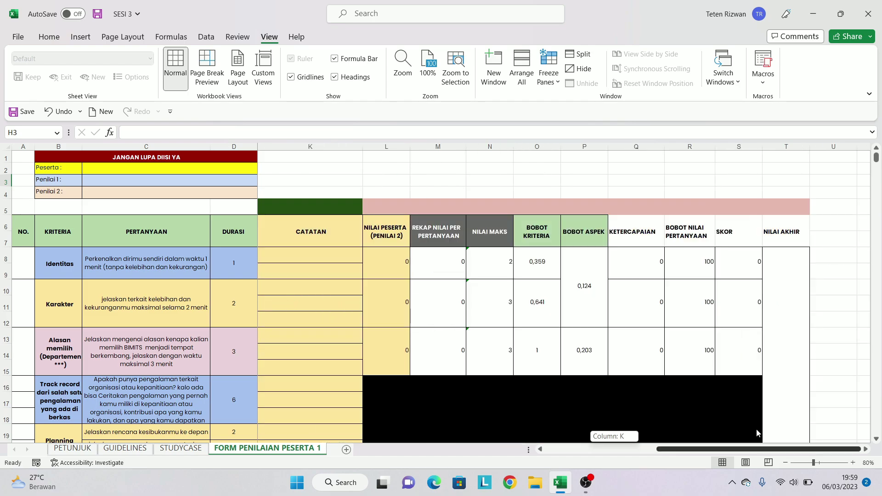
mouse_move(757, 420)
left_mouse_down()
mouse_move(658, 434)
mouse_move(847, 423)
left_mouse_up()
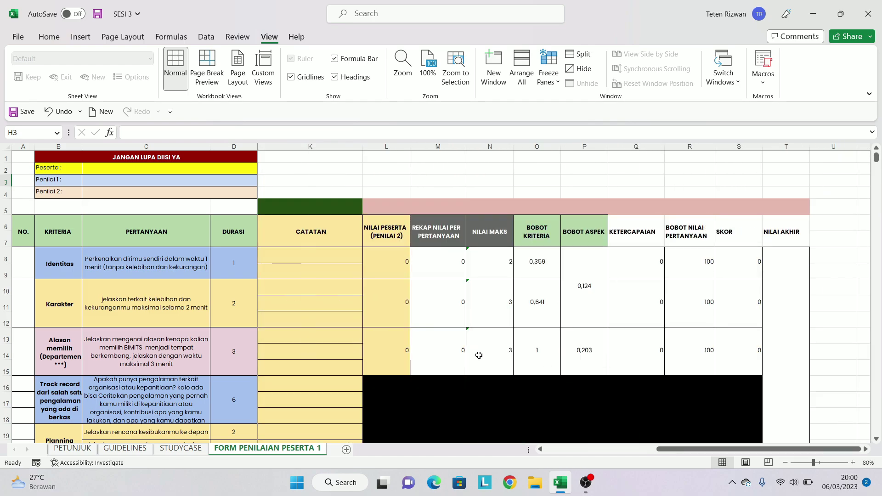
left_click(340, 291)
left_click_drag(730, 450, 619, 449)
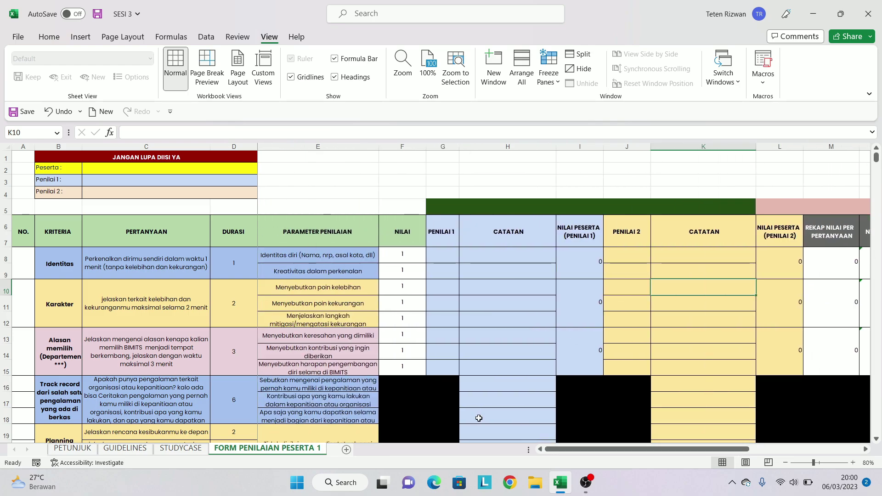
Step: Unfreeze the frozen columns so the whole form scrolls freely
left_click(549, 74)
left_click(597, 115)
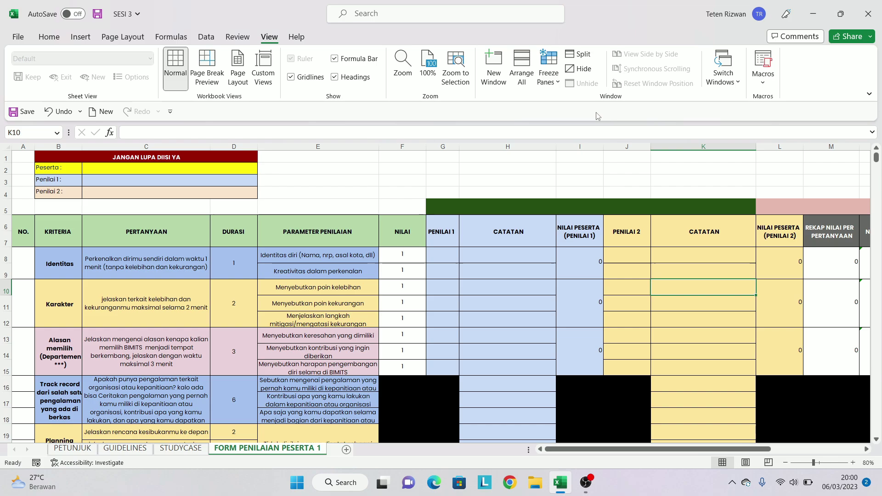
left_click(360, 186)
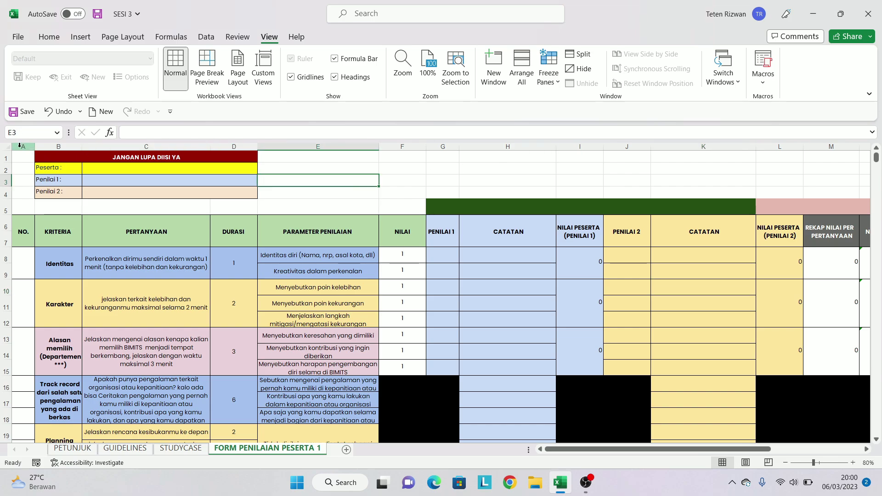
Step: Select columns A–F, then select column G as the new freeze boundary
mouse_move(20, 145)
left_mouse_down()
mouse_move(302, 143)
mouse_move(409, 160)
left_mouse_up()
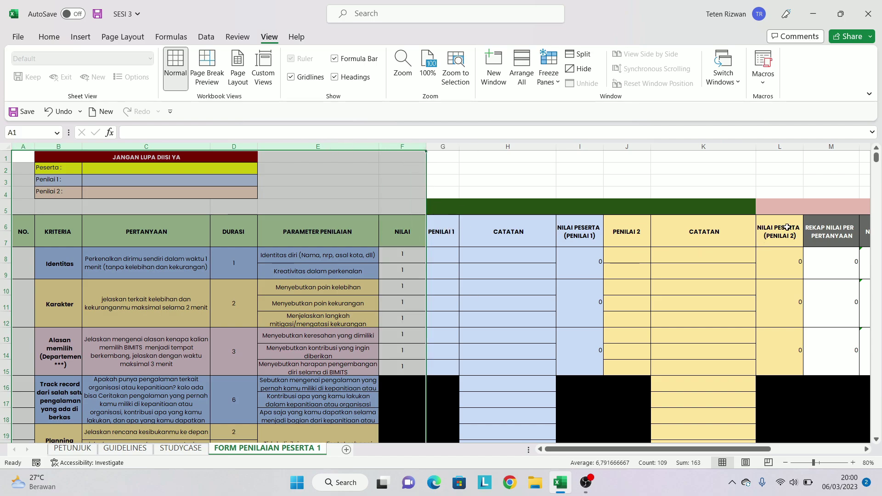
left_click(478, 291)
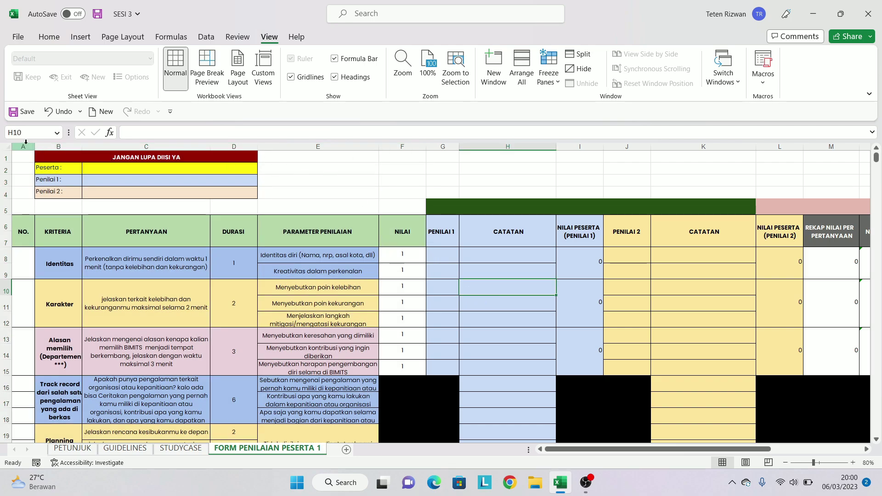
left_click_drag(25, 147, 406, 192)
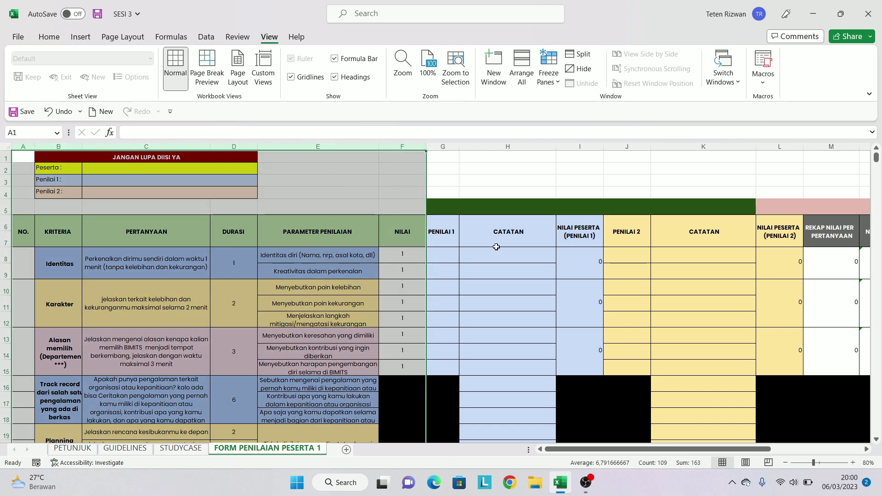
left_click(535, 324)
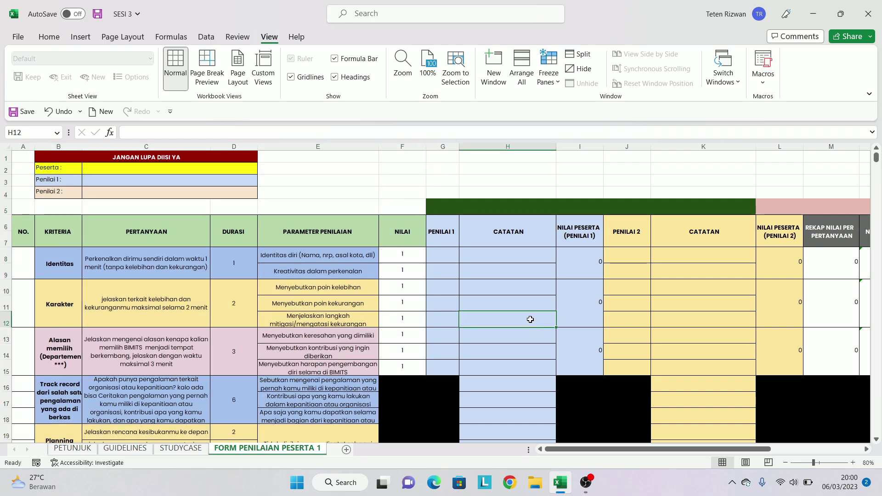
left_click(440, 147)
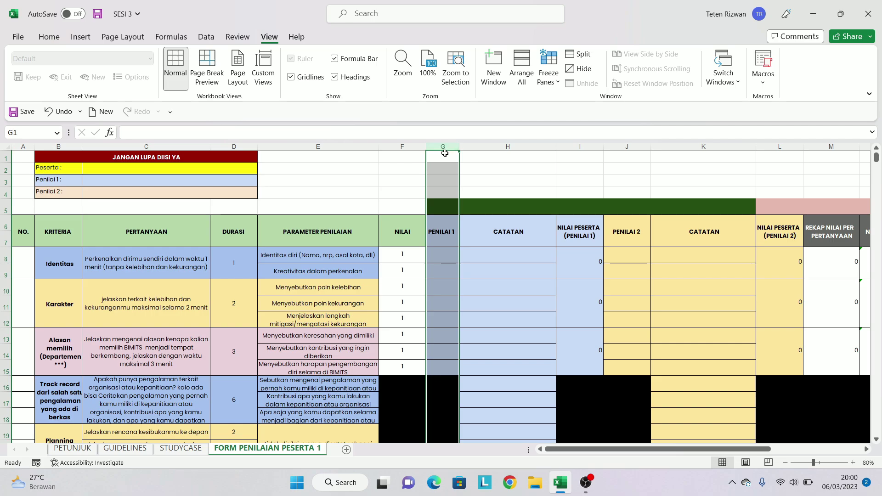
Step: Freeze columns A–F left of column G and scroll right to test
left_click(555, 76)
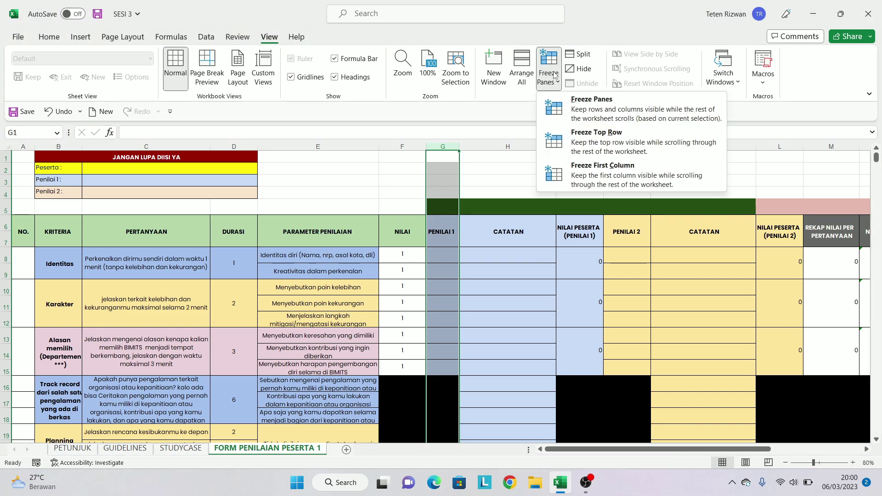
left_click(592, 111)
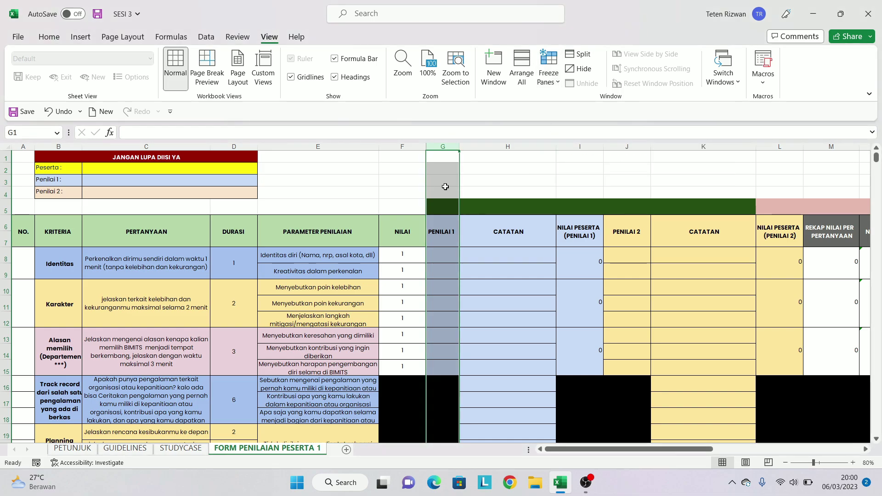
left_click(520, 187)
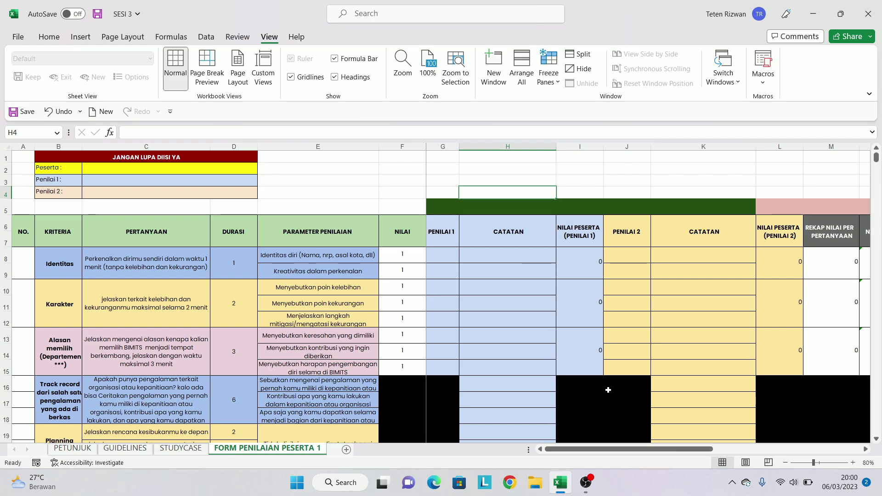
mouse_move(590, 449)
left_mouse_down()
mouse_move(683, 452)
mouse_move(791, 417)
mouse_move(525, 419)
left_mouse_up()
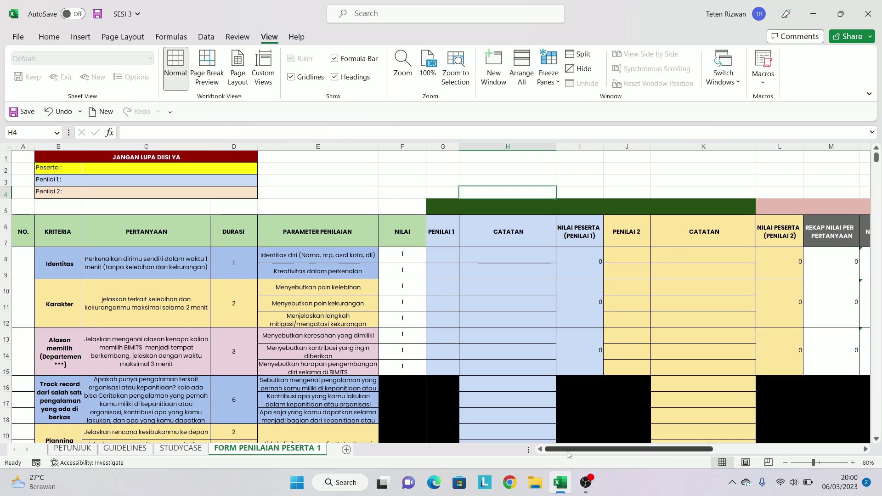
left_click_drag(569, 454, 611, 452)
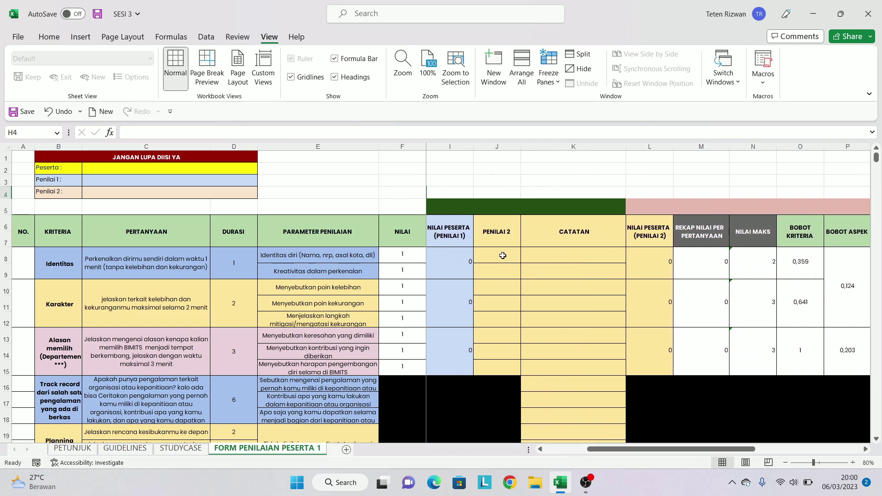
Step: Type a test entry 'uy' in J8, delete it, select K9, and scroll back left
left_click(502, 255)
type("uy")
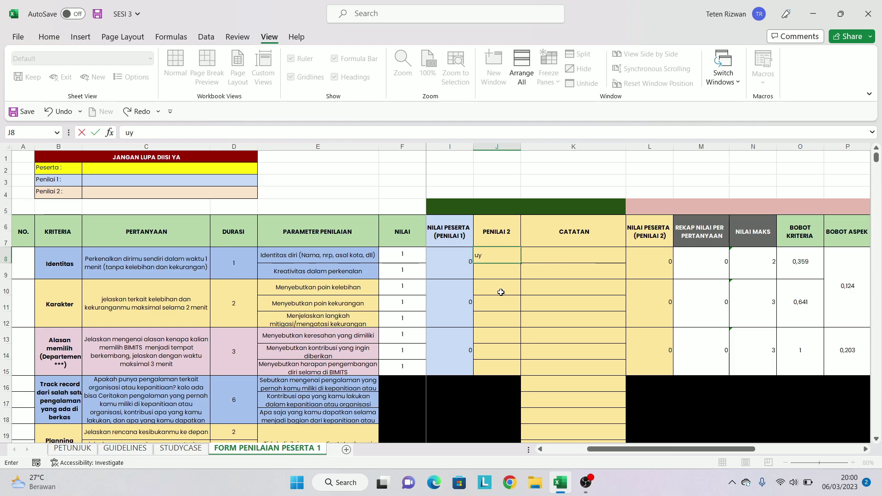
key("BackSpace")
key("BackSpace")
left_click(609, 273)
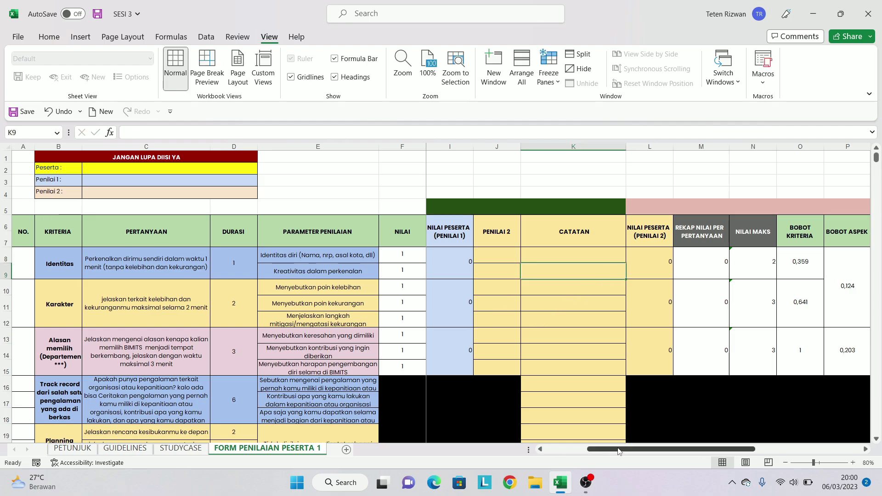
left_click_drag(616, 449, 482, 443)
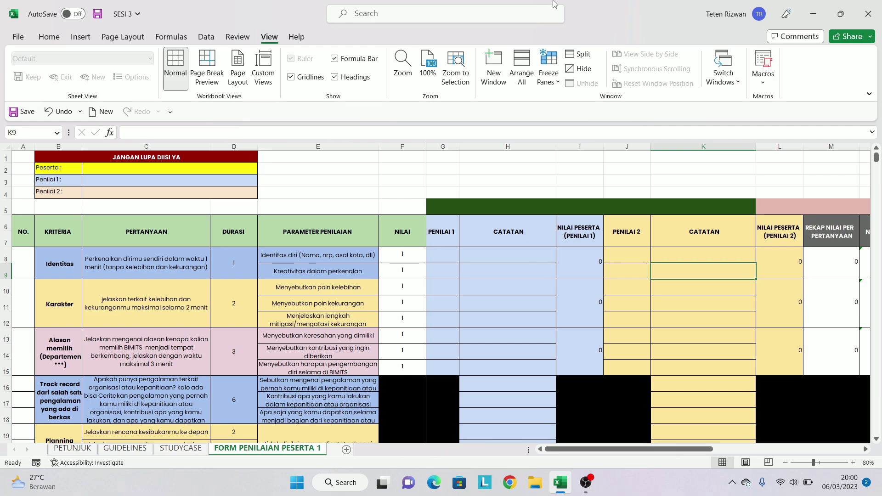
Step: Remove the frozen panes from the assessment form
left_click(548, 73)
left_click(597, 108)
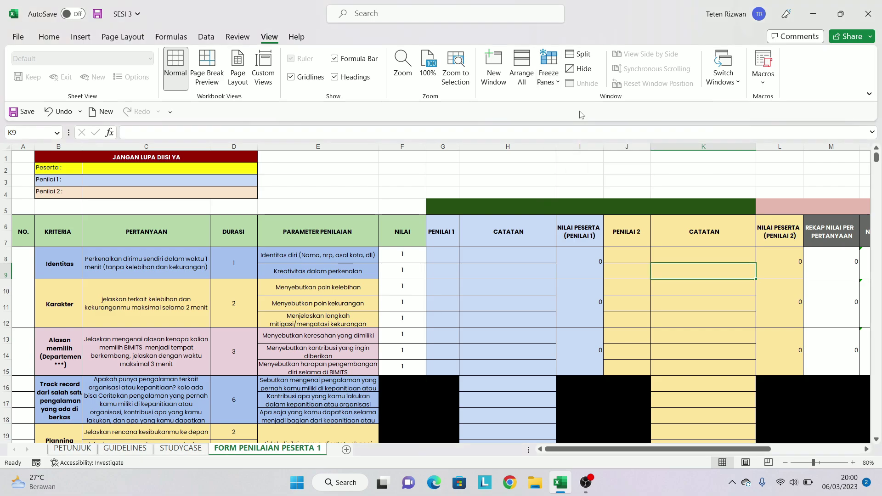
left_click(475, 180)
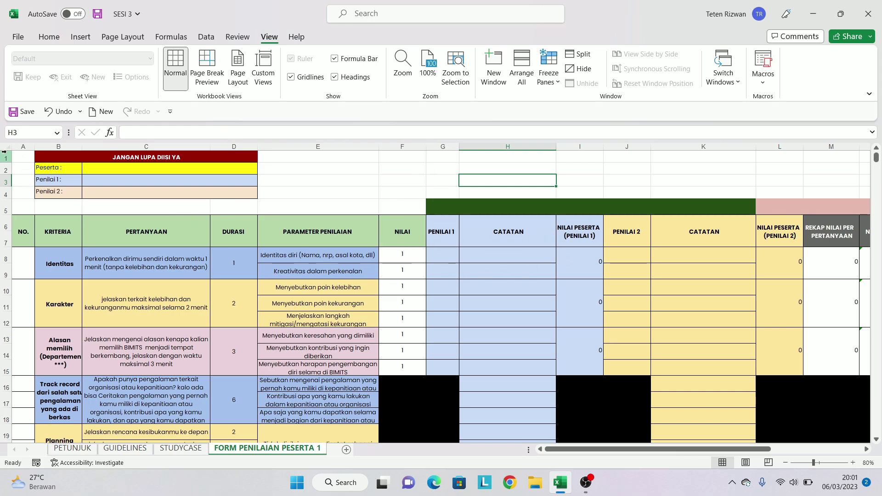
Step: Select the header rows and columns A–F, then widen column G (PENILAI 1)
left_click_drag(6, 158, 32, 241)
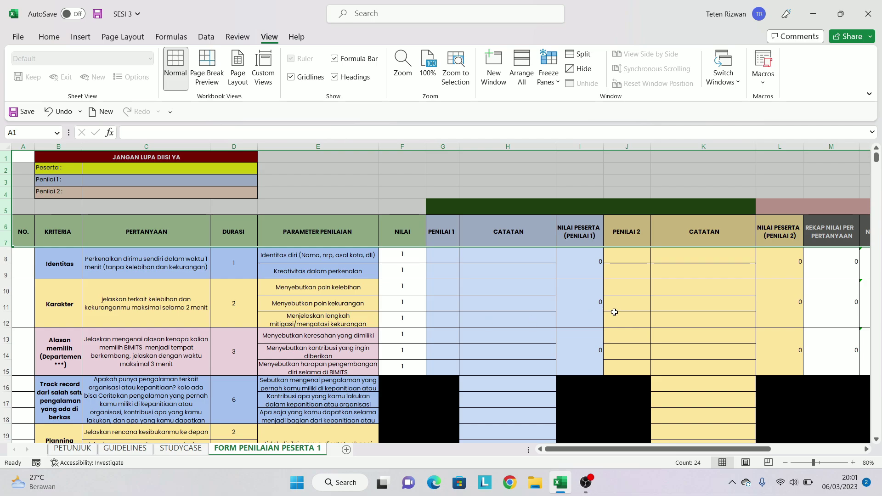
left_click(507, 336)
left_click_drag(426, 146, 426, 144)
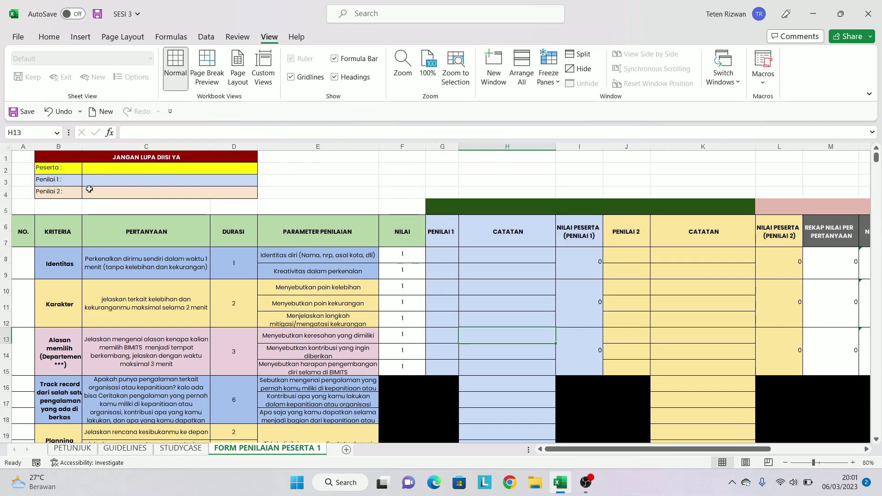
left_click(17, 144)
left_click_drag(18, 144, 386, 181)
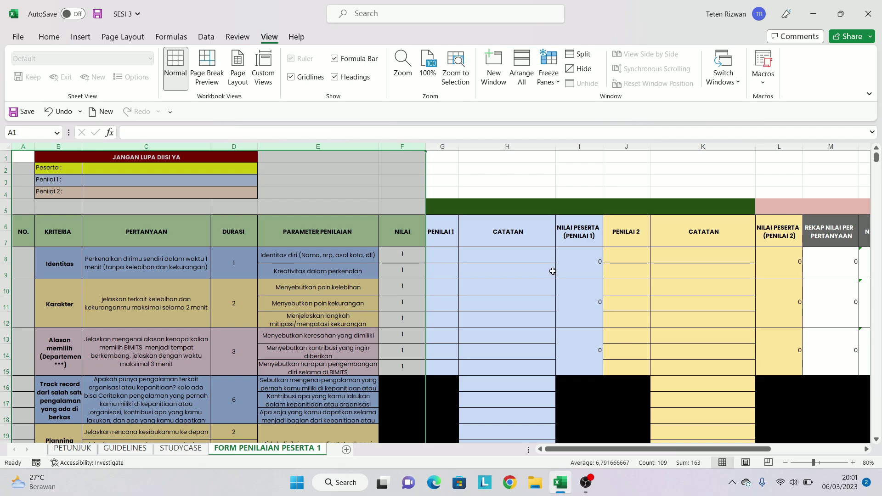
left_click(546, 318)
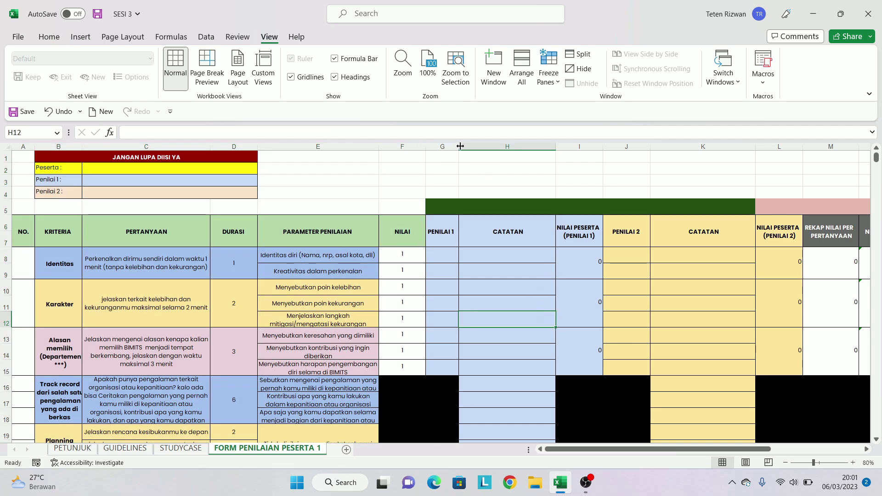
left_click_drag(460, 146, 479, 146)
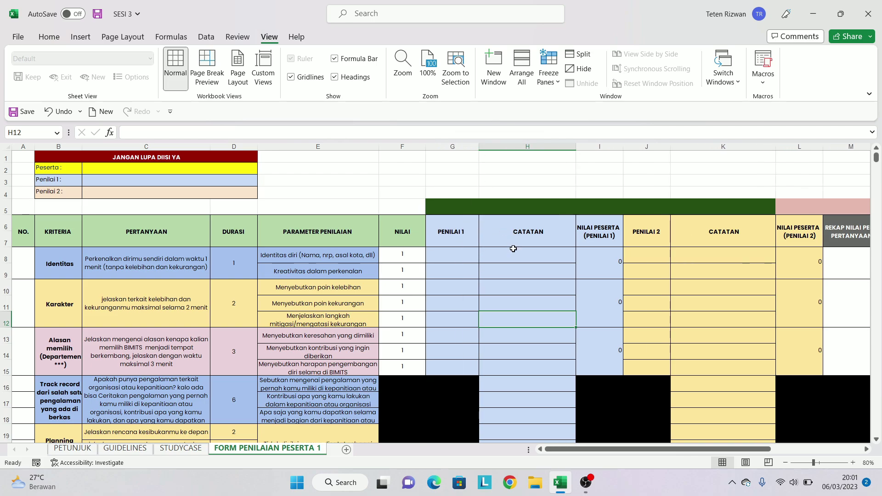
Step: Check the columns left of G and rows 1–7, ending with G8 as the active cell
left_click(683, 317)
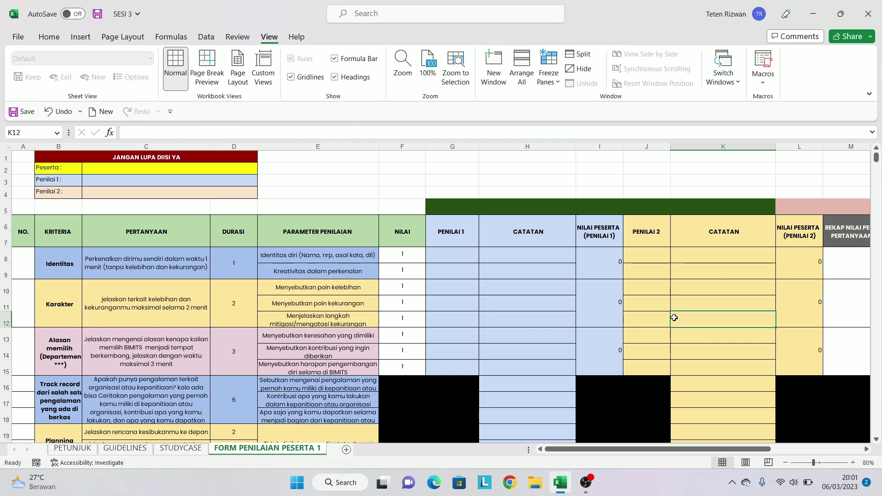
left_click(446, 256)
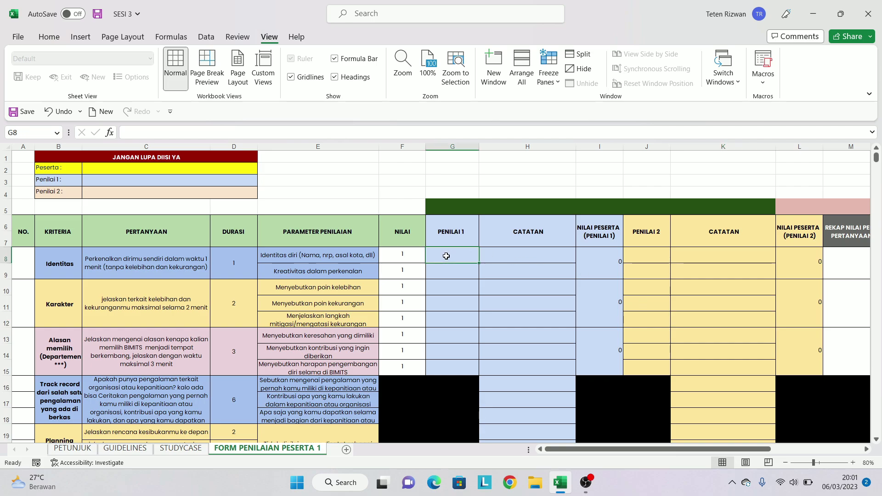
mouse_move(403, 146)
left_mouse_down()
mouse_move(103, 134)
mouse_move(60, 146)
left_mouse_up()
left_click(460, 304)
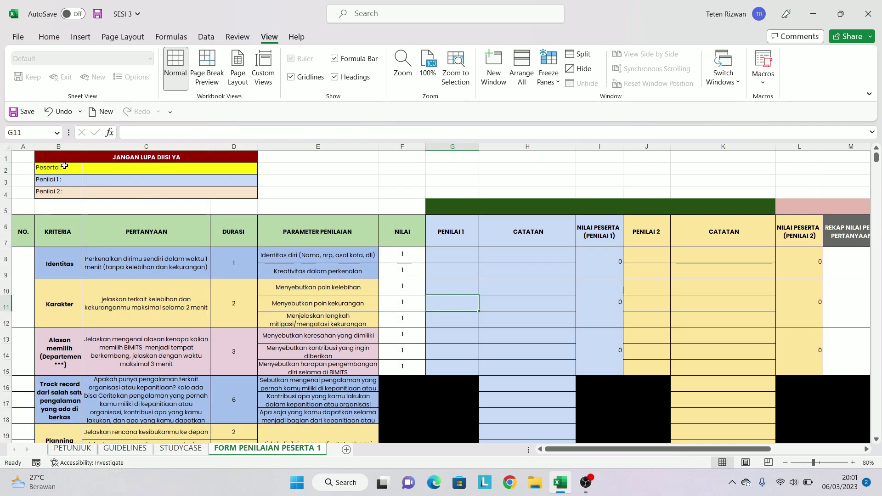
left_click_drag(6, 158, 6, 243)
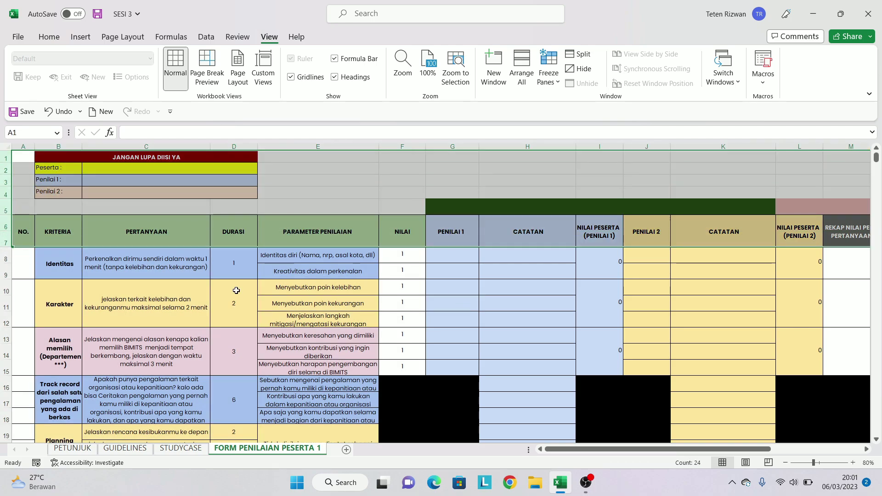
left_click(556, 320)
left_click(450, 255)
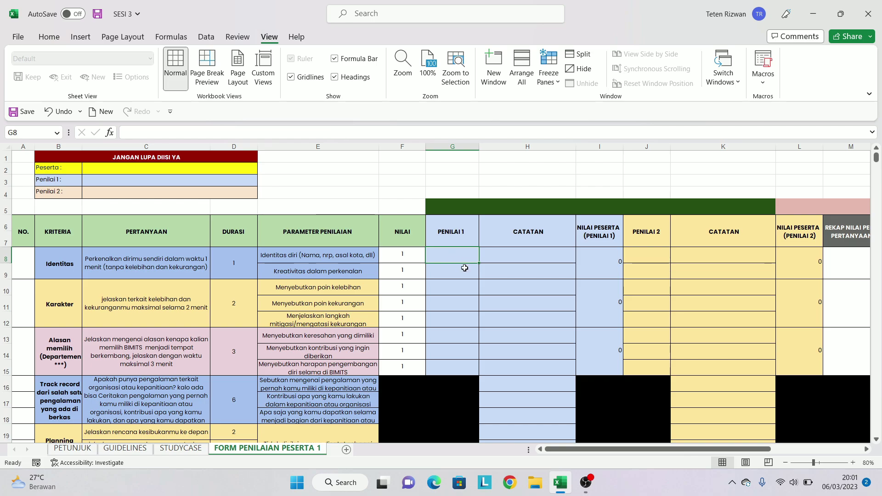
left_click(550, 79)
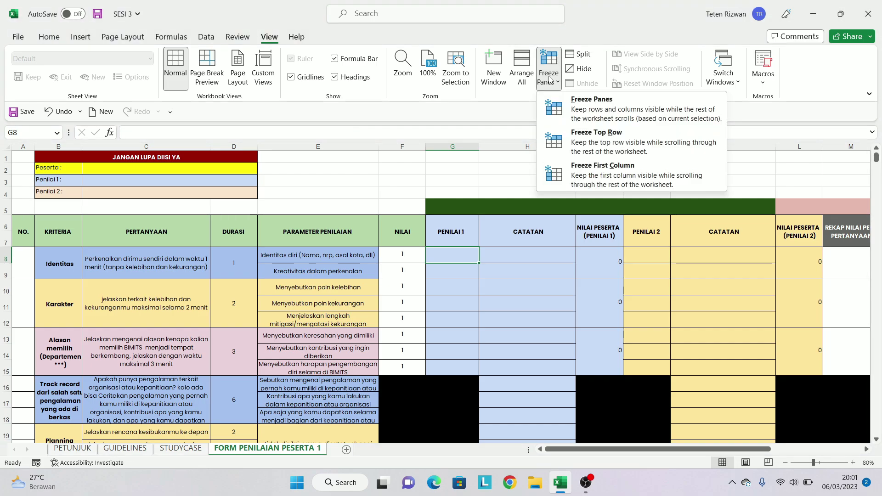
left_click(596, 118)
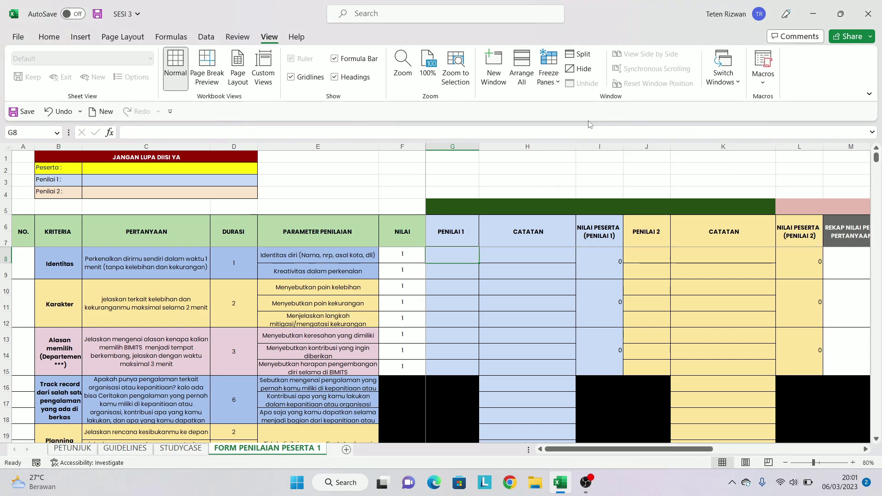
left_click(525, 187)
scroll(446, 336, "down", 1)
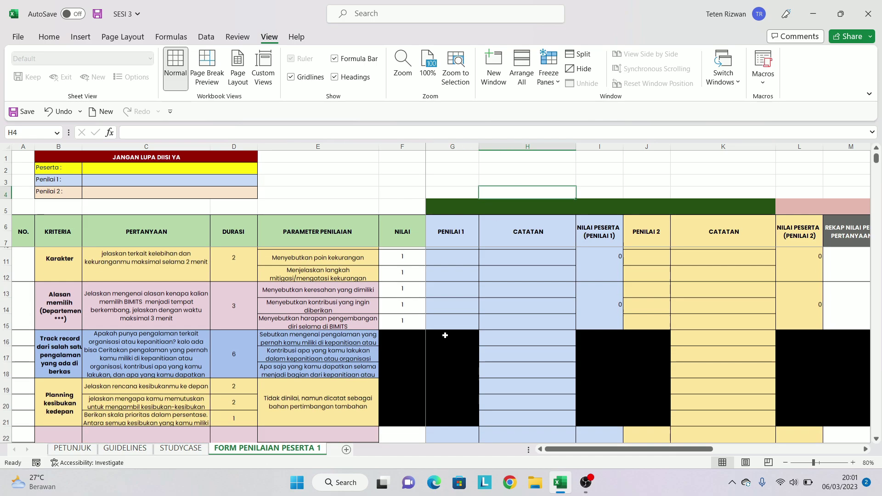
scroll(445, 335, "down", 4)
scroll(445, 335, "down", 2)
scroll(445, 335, "down", 5)
scroll(445, 336, "up", 5)
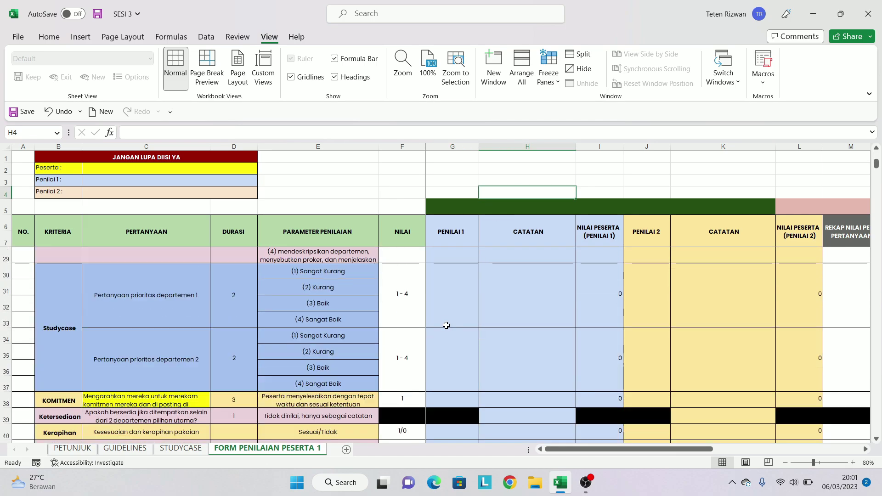
scroll(445, 322, "up", 5)
mouse_move(643, 449)
left_mouse_down()
mouse_move(775, 429)
mouse_move(620, 448)
left_mouse_up()
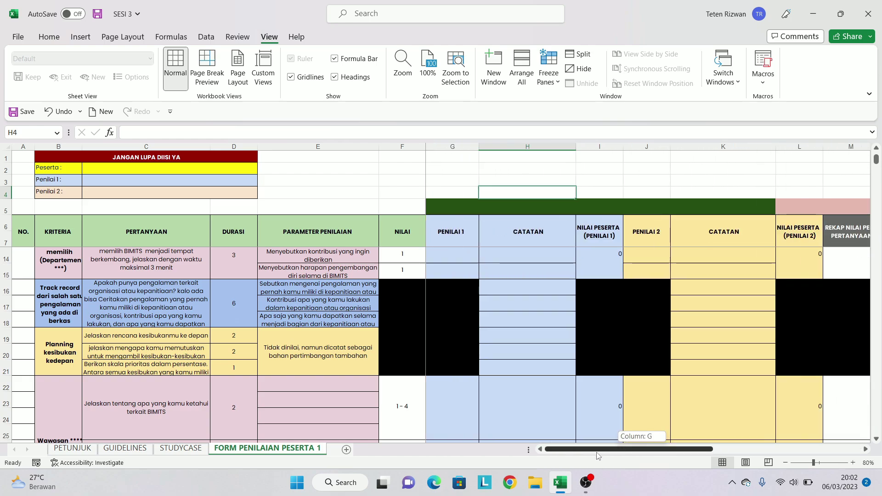
scroll(397, 369, "up", 2)
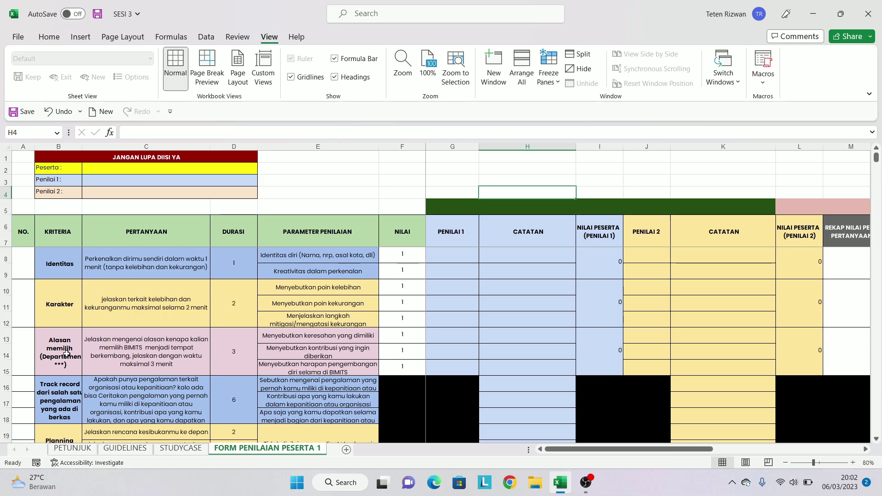
scroll(111, 351, "down", 2)
scroll(92, 327, "up", 1)
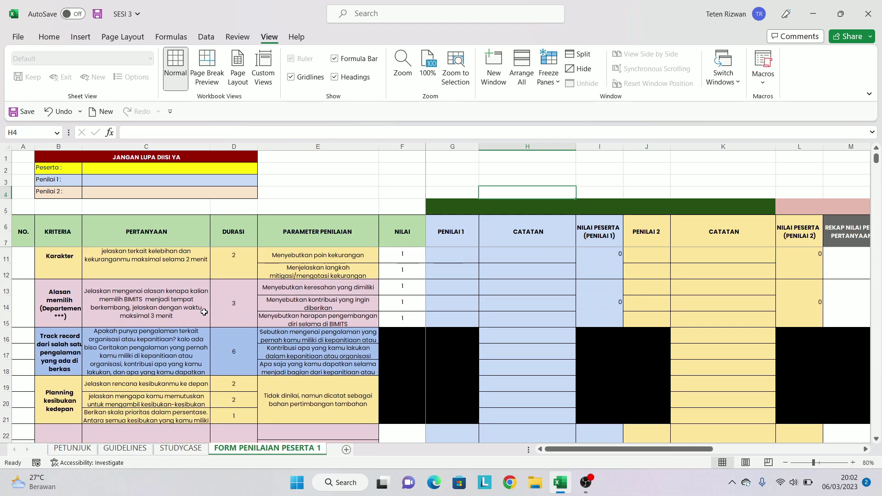
left_click_drag(583, 449, 646, 449)
left_click(446, 287)
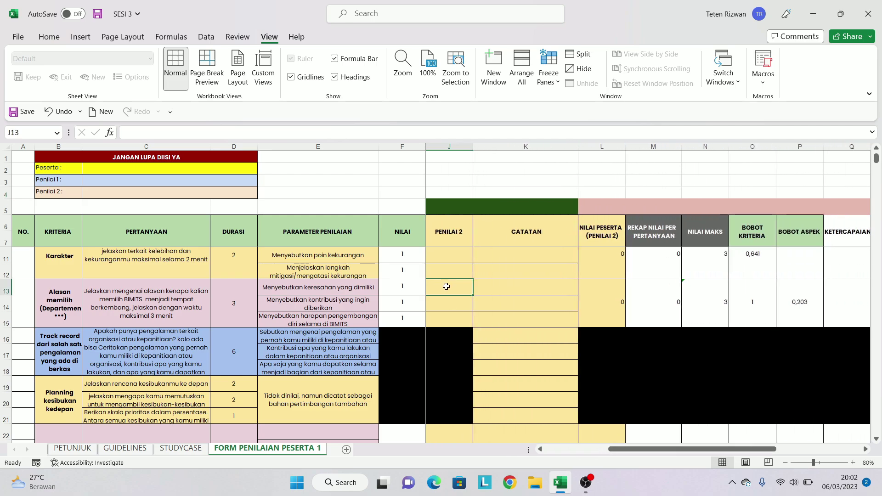
left_click(556, 293)
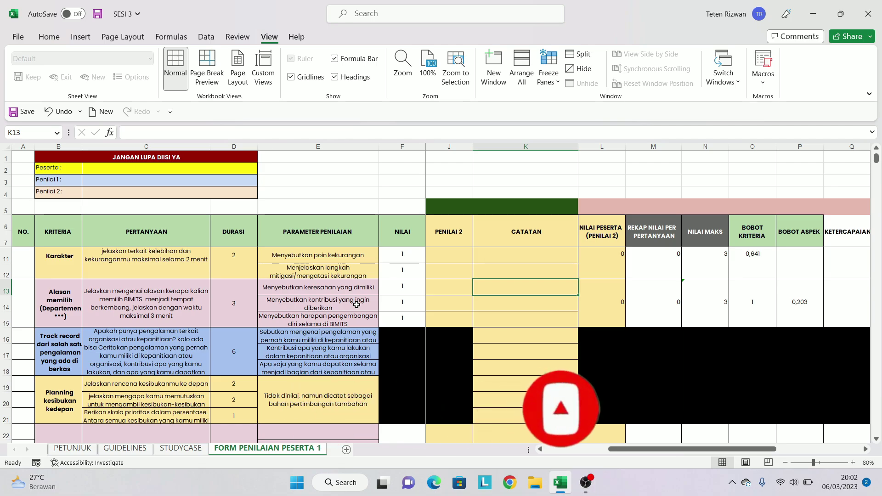
left_click_drag(636, 451, 555, 441)
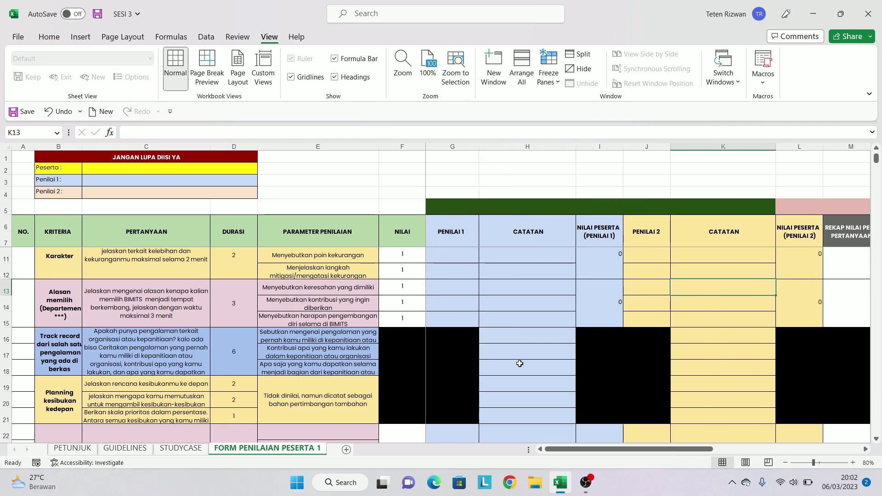
left_click(548, 69)
left_click(580, 112)
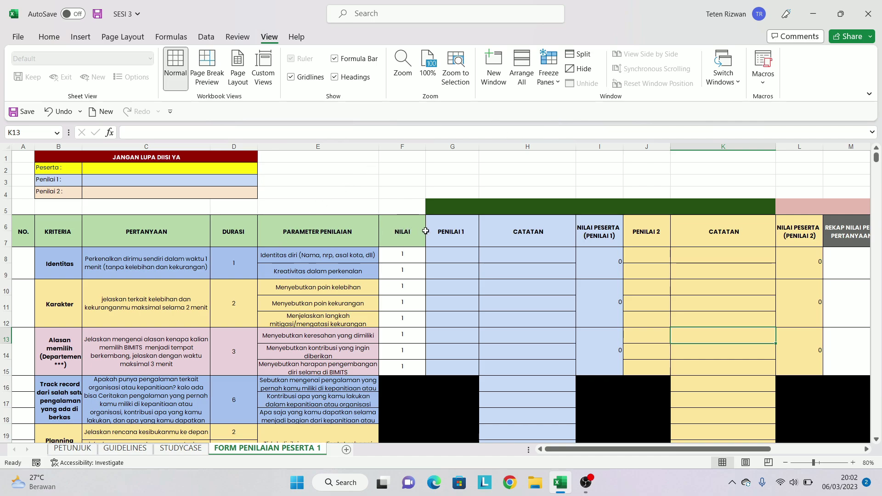
Step: Select columns A–B and the header rows, then pick cell F8 as the freeze point
left_click(317, 234)
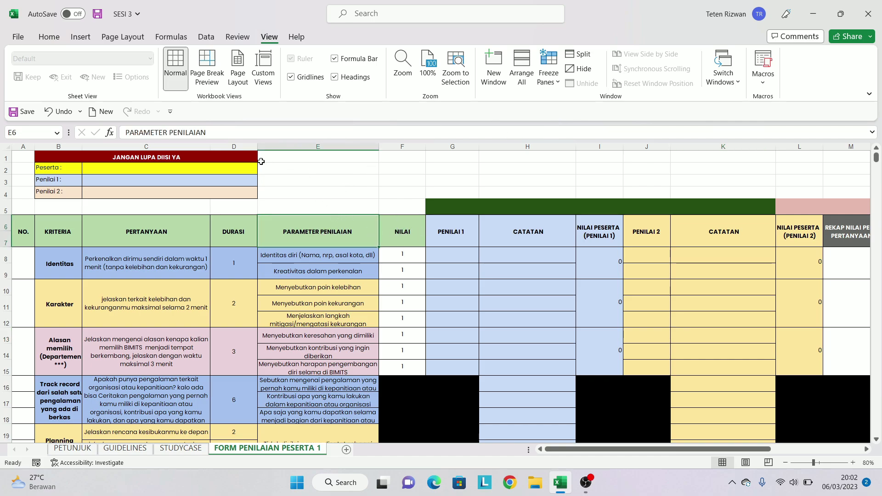
left_click_drag(23, 146, 311, 176)
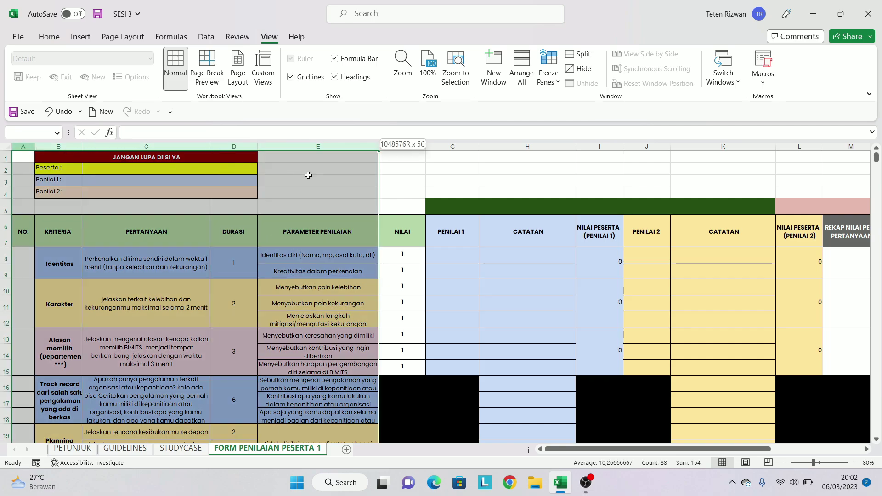
left_click(412, 204)
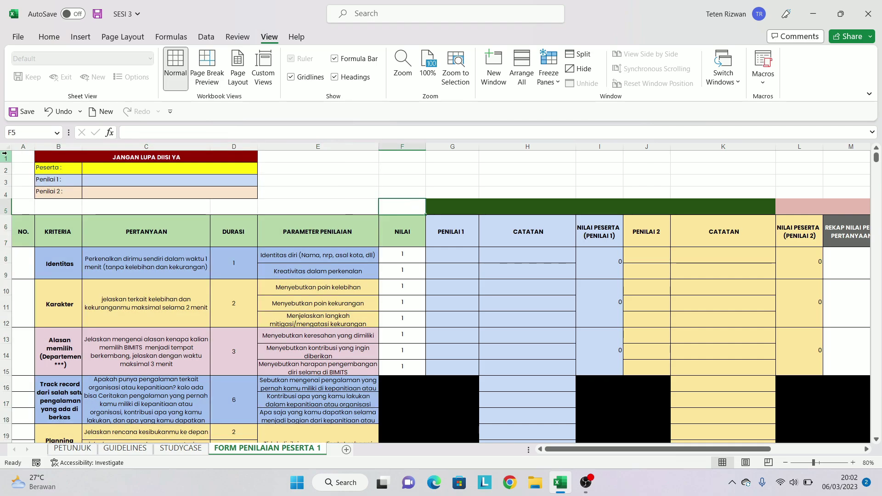
left_click_drag(7, 158, 24, 233)
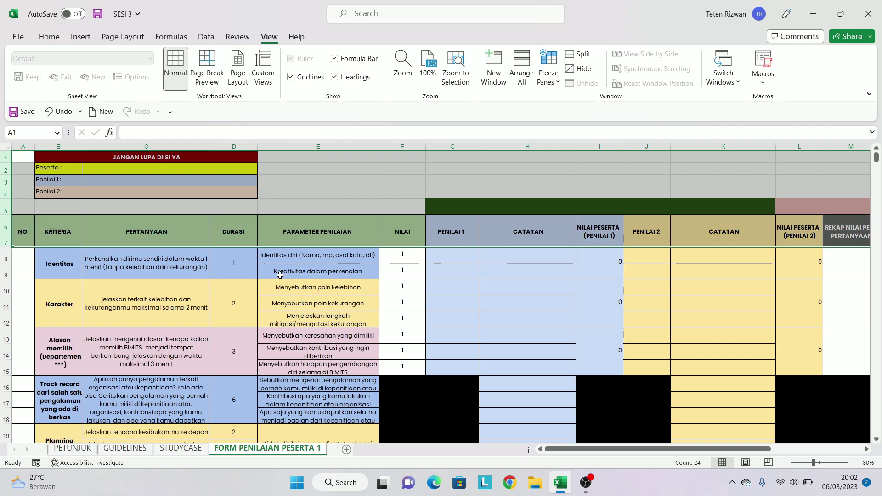
left_click(348, 316)
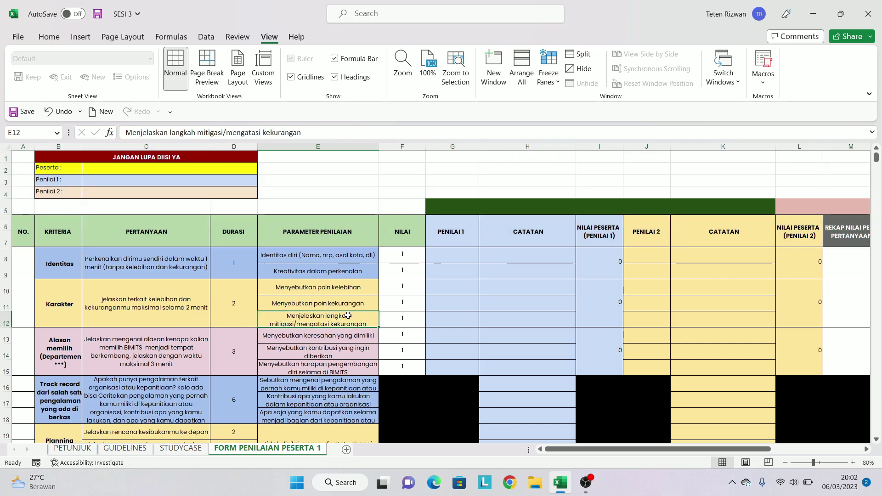
left_click(397, 257)
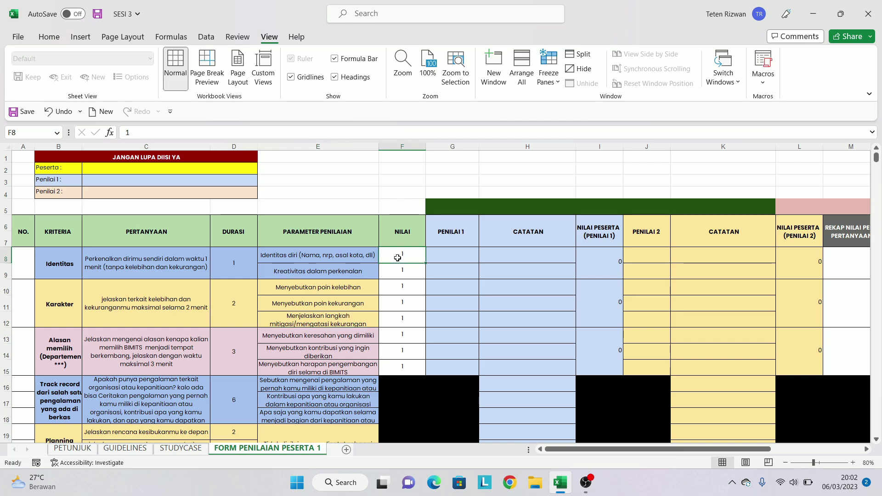
Step: Freeze panes at F8 and scroll down and sideways to check the fixed headers
left_click(553, 81)
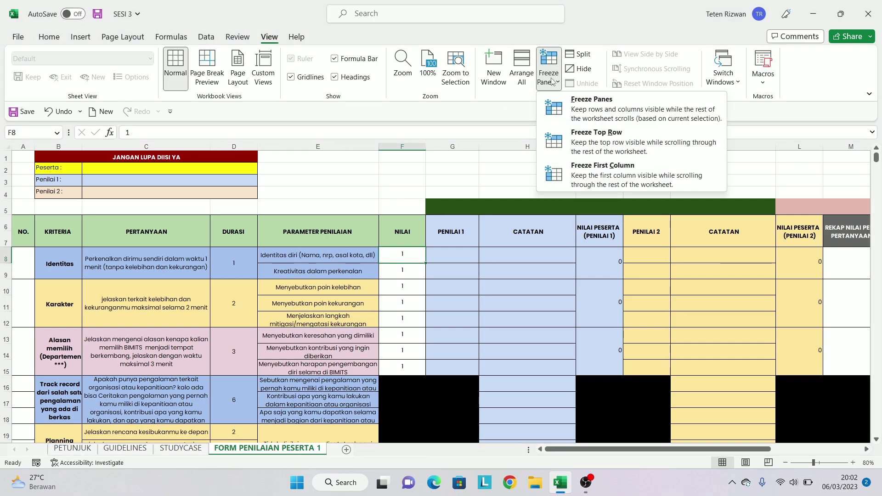
left_click(621, 114)
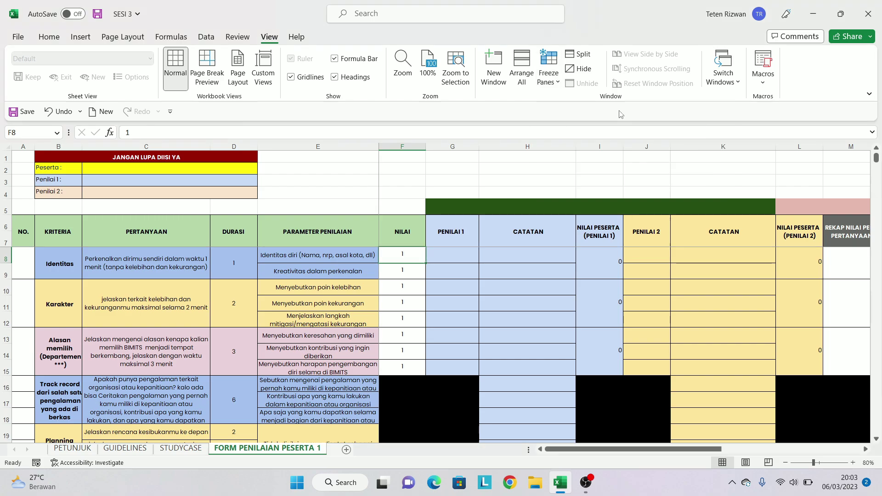
left_click(477, 197)
scroll(384, 318, "down", 2)
scroll(395, 313, "down", 2)
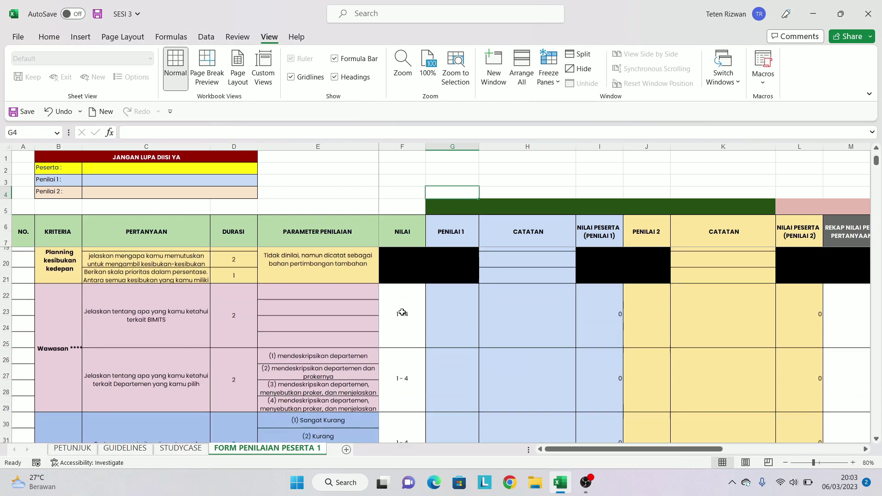
scroll(402, 312, "up", 3)
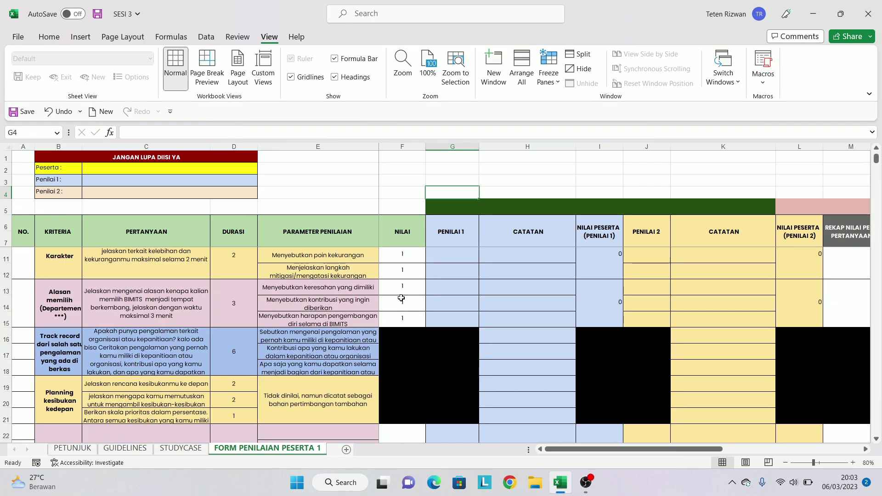
left_click_drag(568, 449, 816, 405)
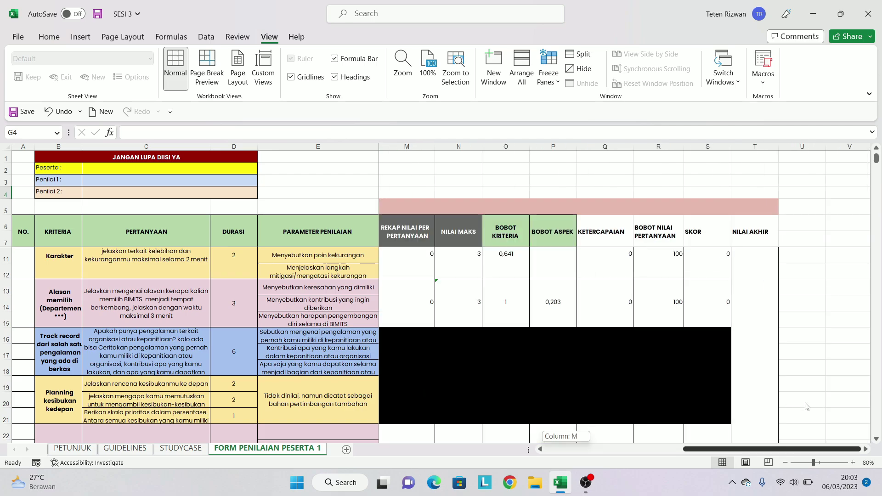
left_click_drag(807, 406, 556, 449)
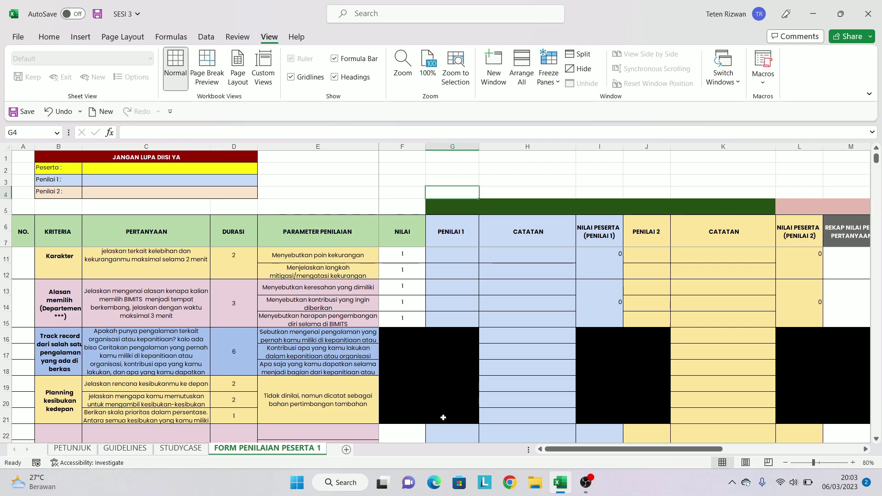
Step: Apply Unfreeze Panes so every row and column of the assessment form scrolls freely
left_click(548, 69)
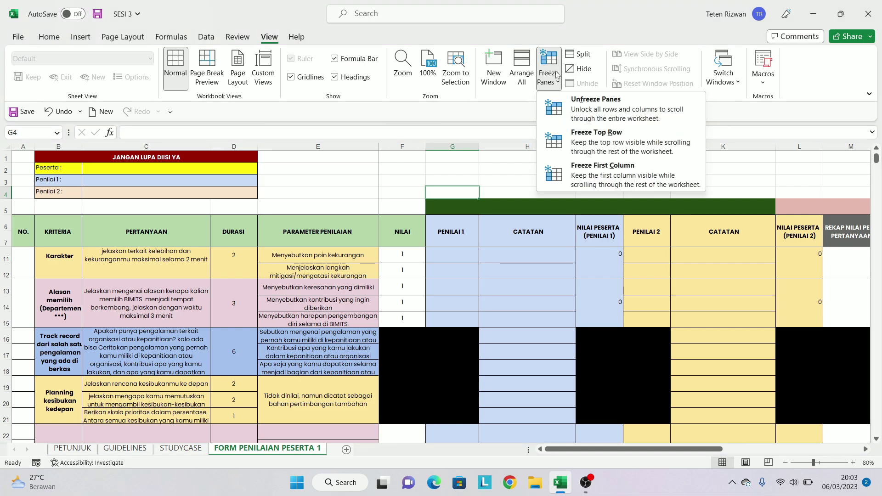
left_click(577, 115)
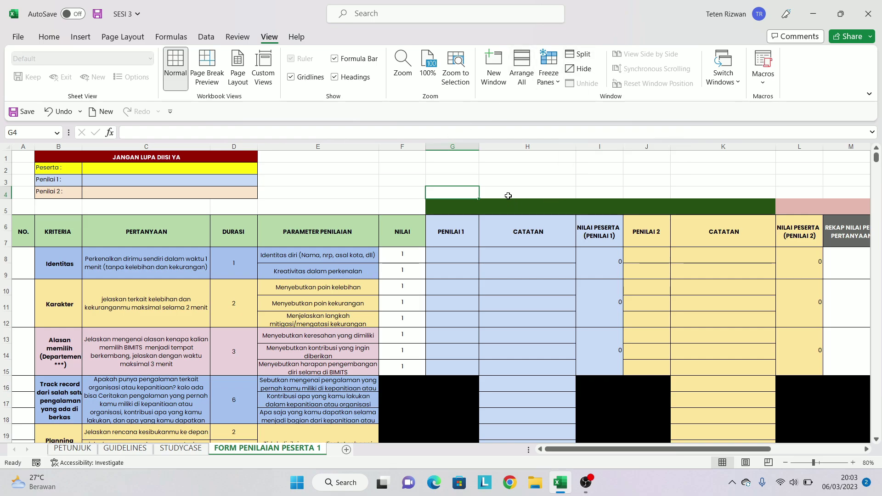
left_click(458, 143)
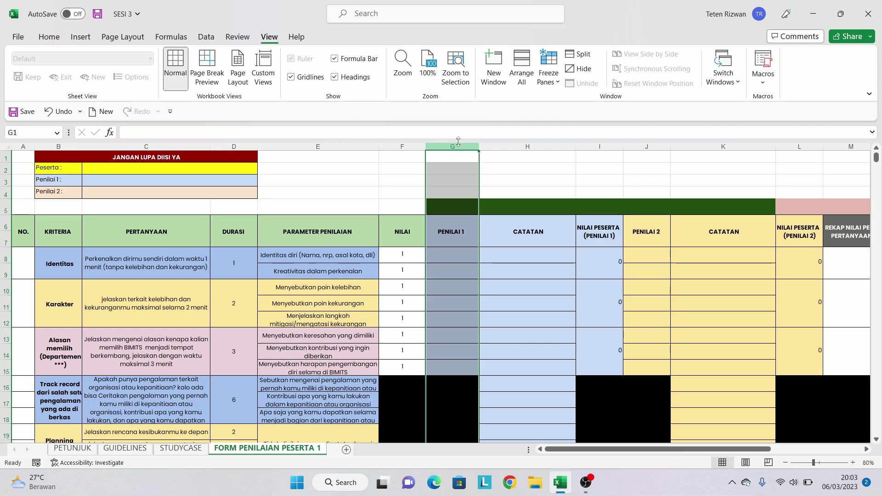
left_click(580, 54)
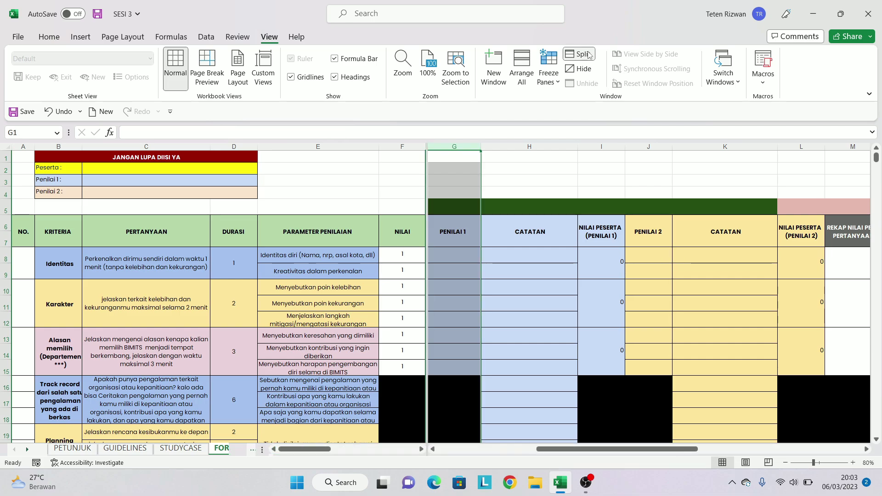
left_click(535, 178)
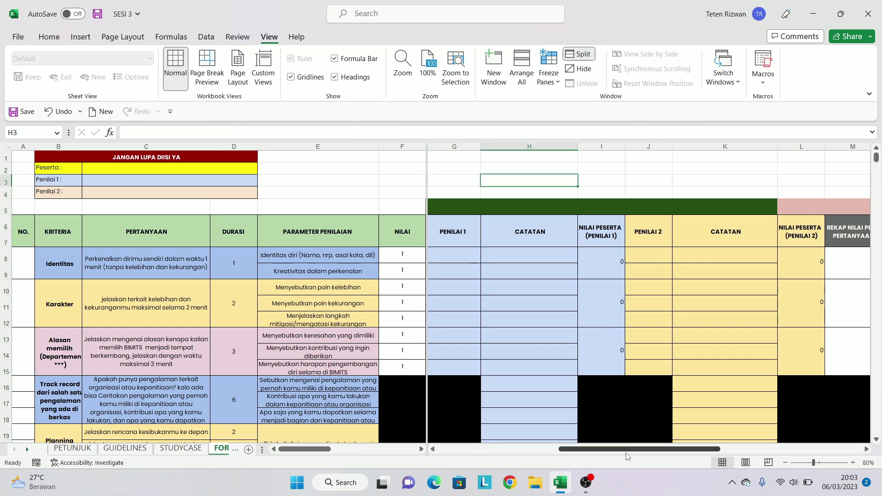
left_click_drag(611, 449, 489, 449)
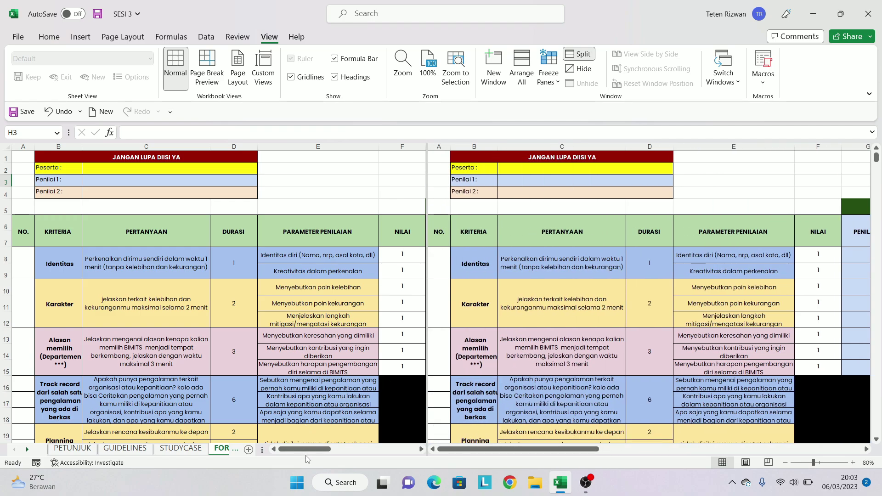
left_click_drag(308, 449, 327, 441)
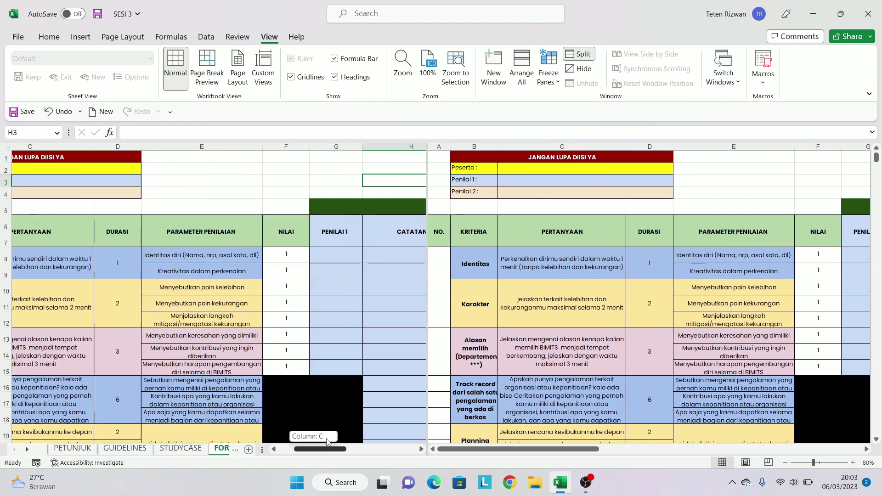
left_click_drag(327, 441, 289, 437)
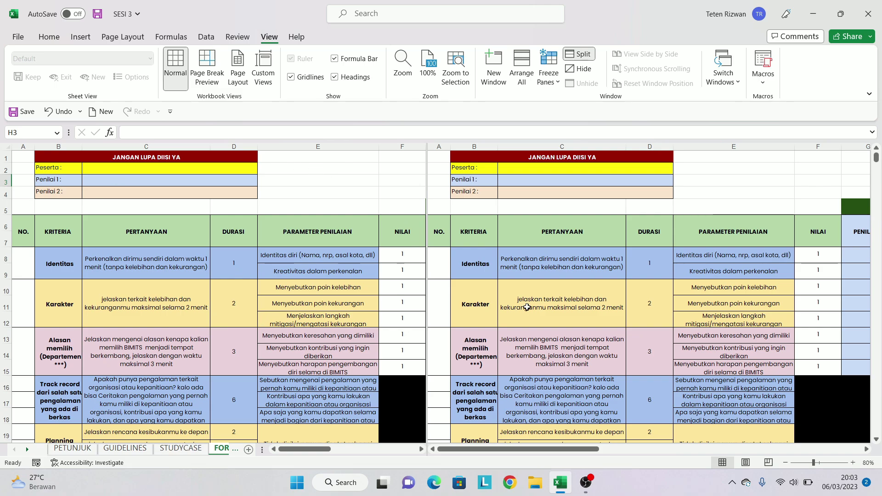
mouse_move(497, 449)
left_mouse_down()
mouse_move(565, 444)
mouse_move(479, 445)
mouse_move(454, 425)
left_mouse_up()
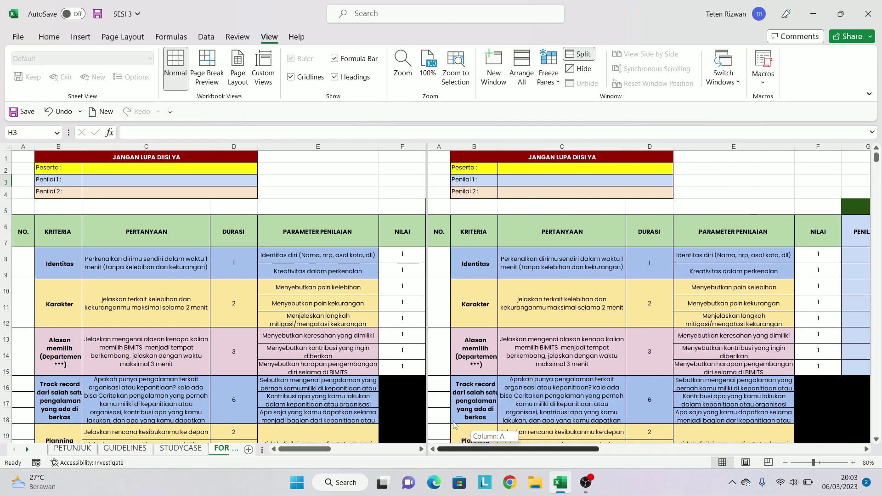
mouse_move(454, 425)
left_mouse_down()
mouse_move(694, 460)
mouse_move(450, 448)
left_mouse_up()
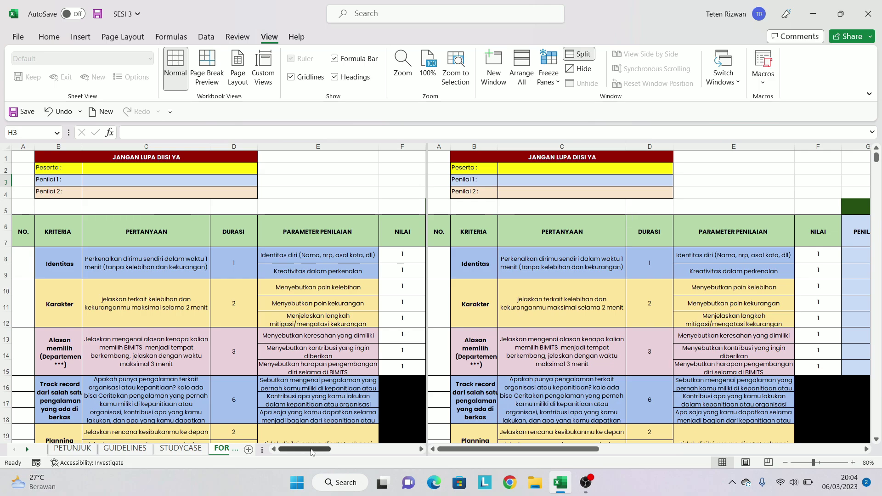
left_click_drag(311, 453, 365, 450)
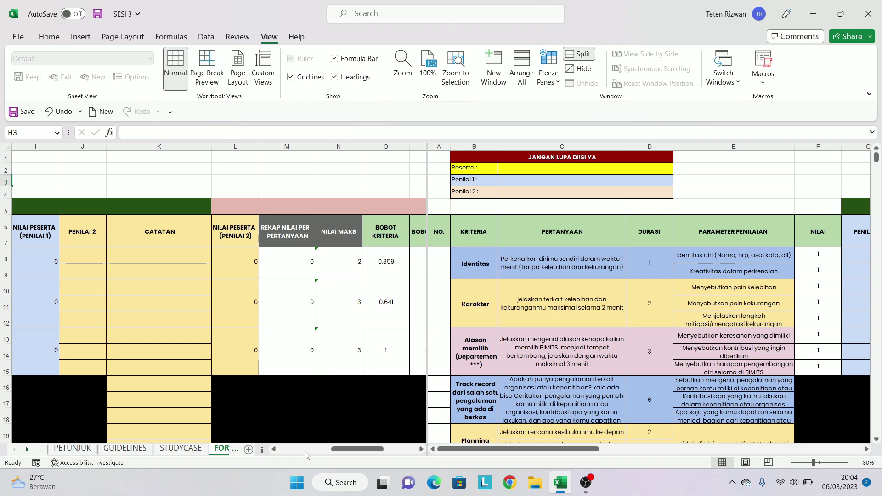
left_click_drag(369, 448, 316, 448)
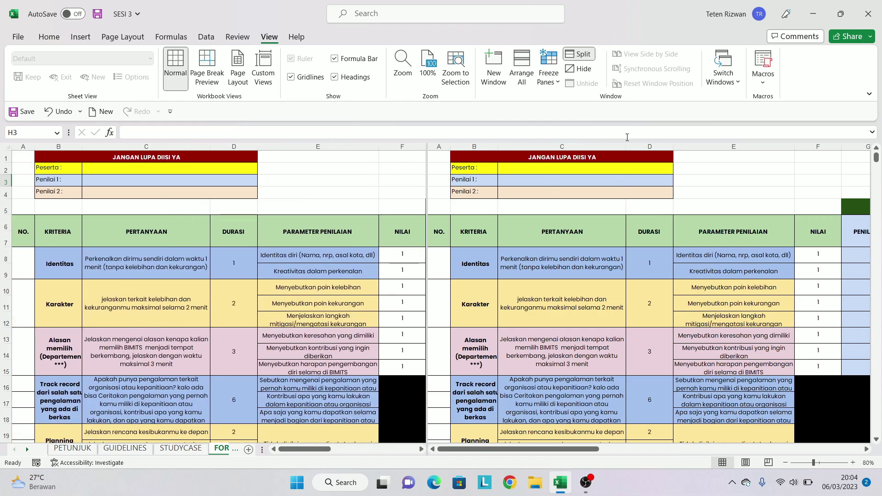
left_click(582, 55)
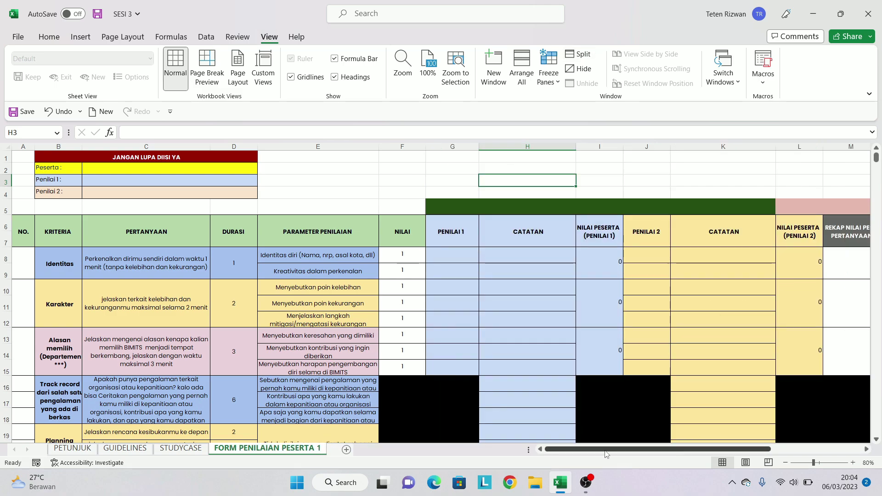
left_click_drag(609, 453, 509, 454)
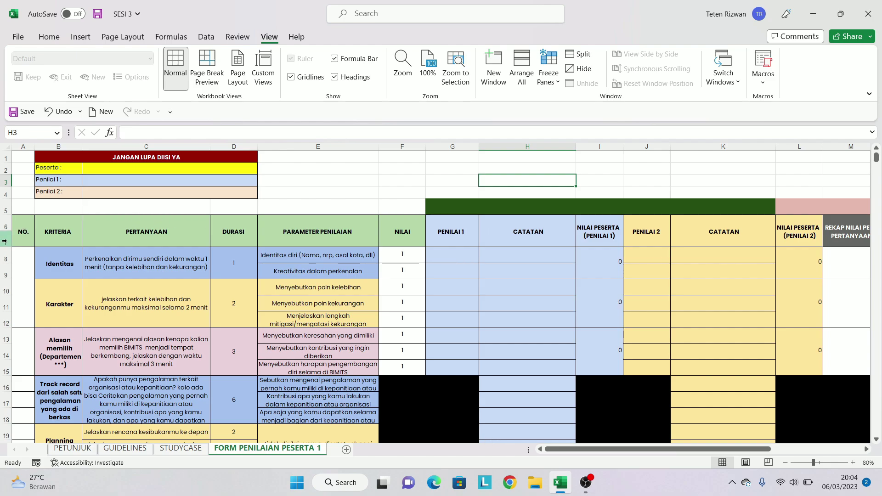
left_click(318, 252)
left_click(5, 255, "shift")
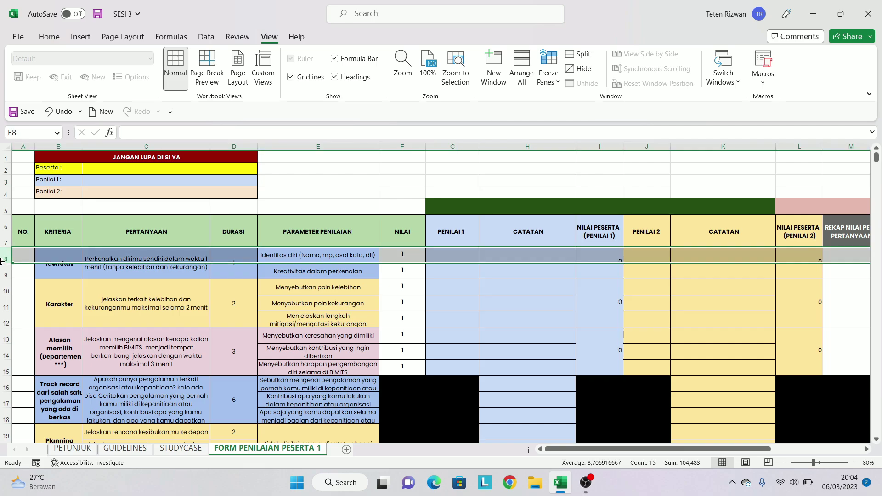
left_click(4, 209)
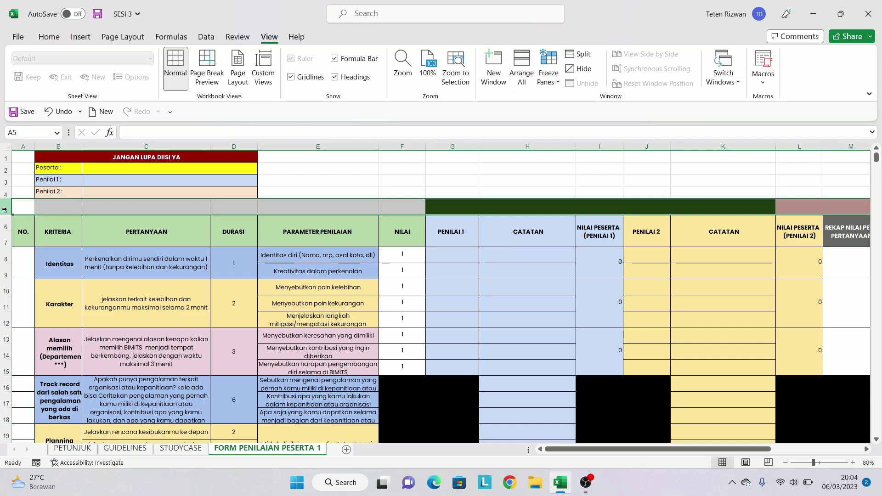
left_click(582, 57)
left_click(502, 189)
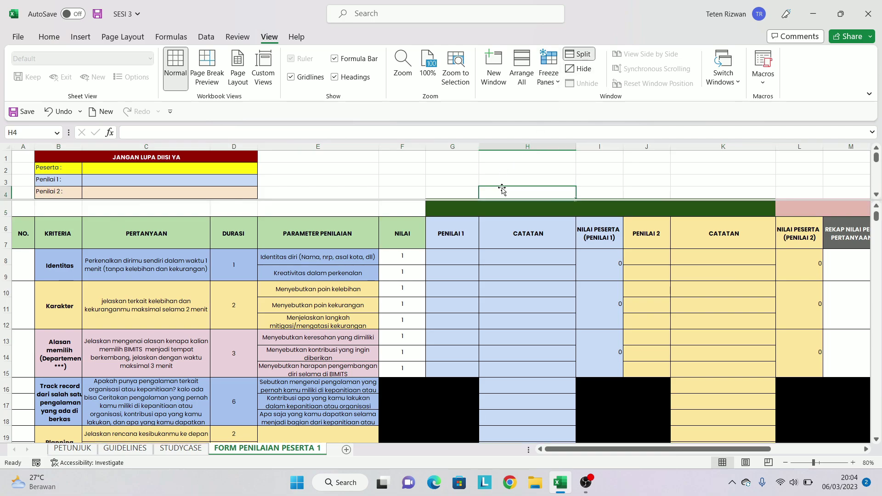
scroll(432, 299, "down", 3)
scroll(433, 300, "up", 3)
scroll(424, 169, "down", 3)
scroll(424, 170, "up", 1)
scroll(424, 169, "up", 2)
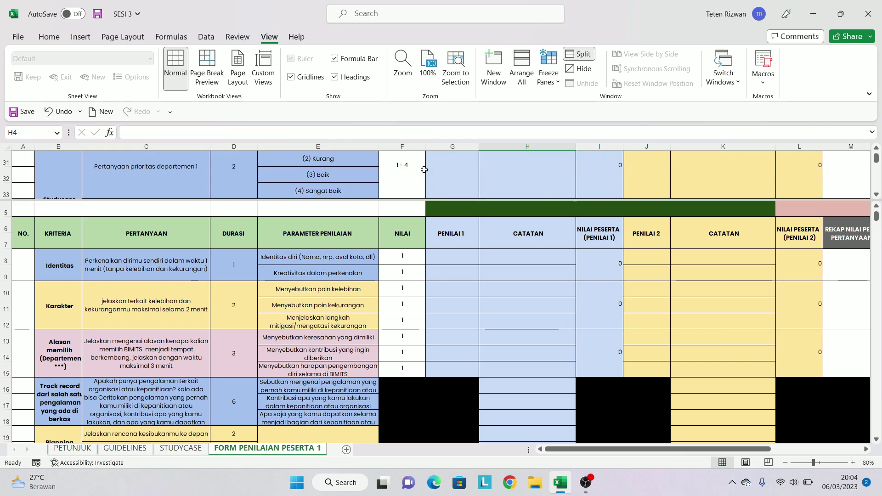
scroll(424, 170, "up", 1)
scroll(425, 169, "down", 3)
scroll(391, 316, "up", 2)
left_click(427, 385)
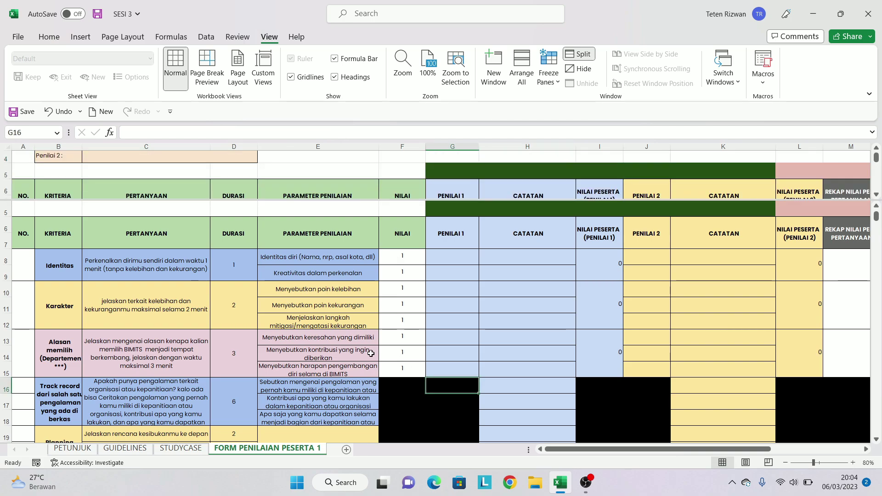
scroll(344, 337, "down", 5)
scroll(344, 336, "down", 5)
scroll(344, 336, "up", 10)
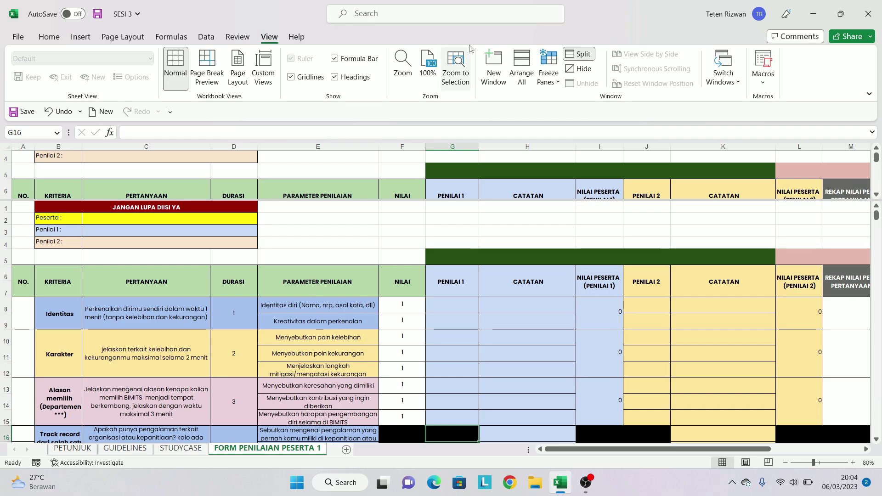
left_click(581, 54)
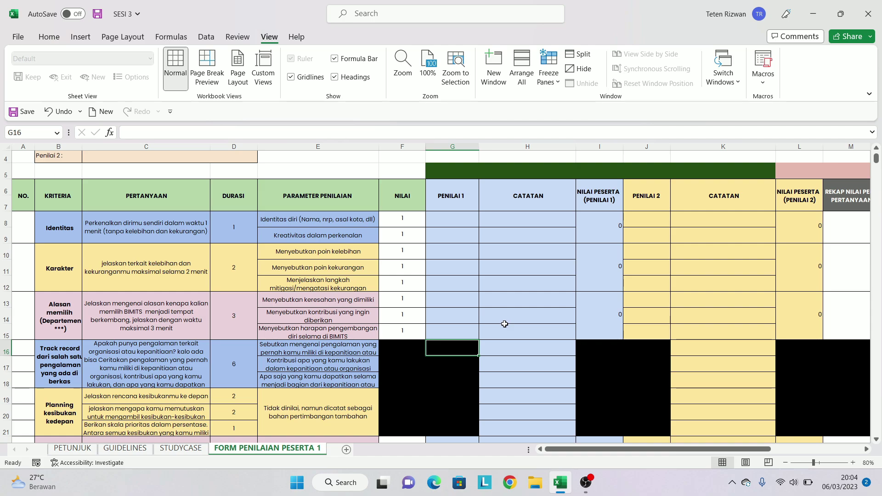
scroll(329, 305, "up", 1)
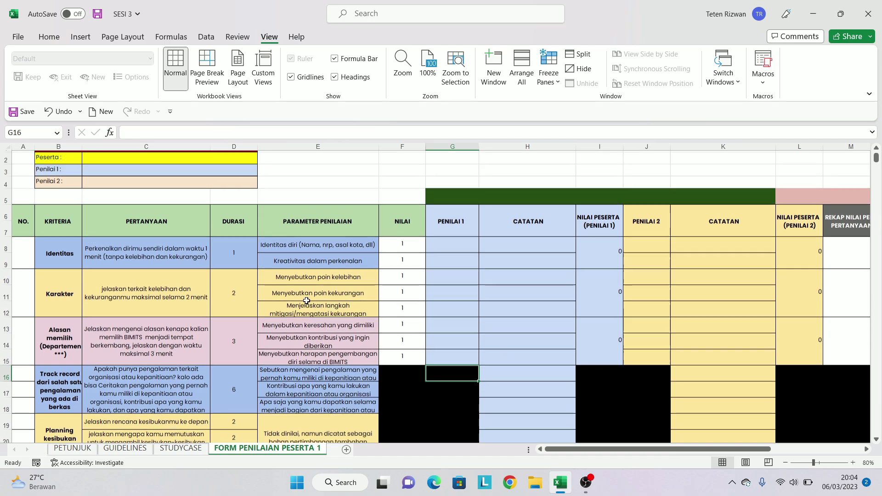
Step: Freeze panes at cell G8, fixing rows 1–7 and columns A–F
left_click(450, 261)
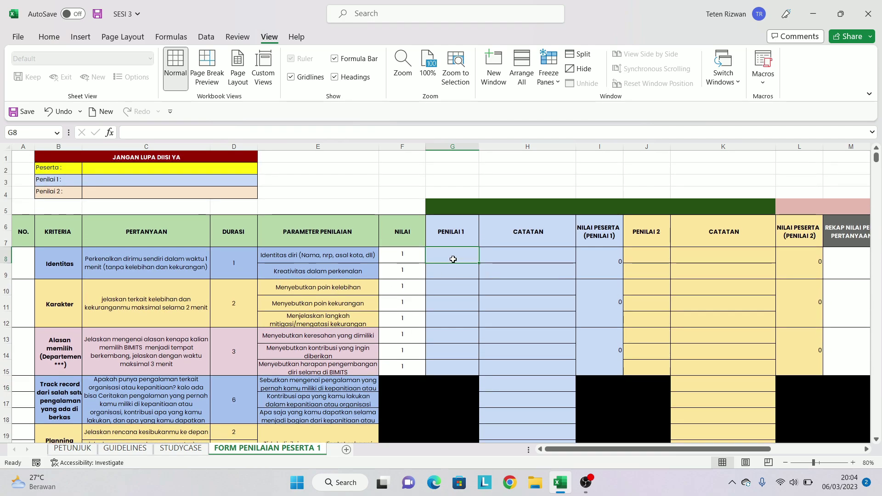
left_click(557, 83)
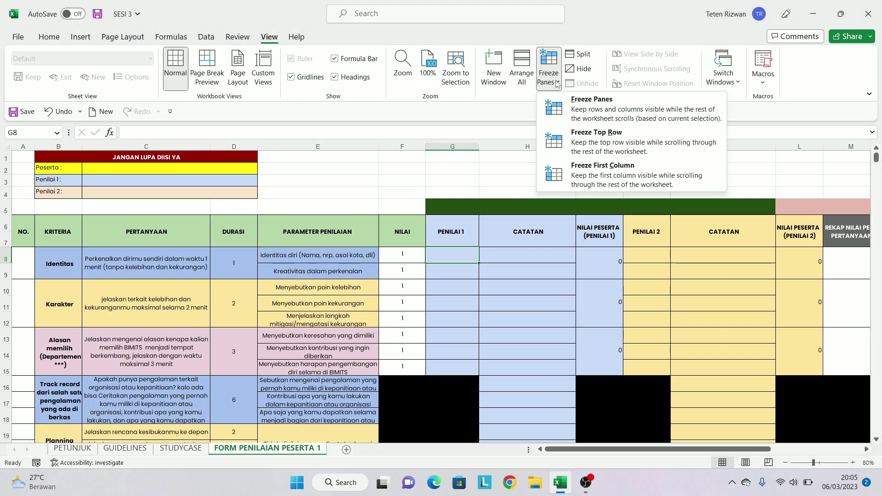
left_click(593, 100)
Step: Scroll down, up and sideways to confirm the headers and NO.–NILAI columns stay fixed
left_click(398, 207)
scroll(438, 301, "down", 4)
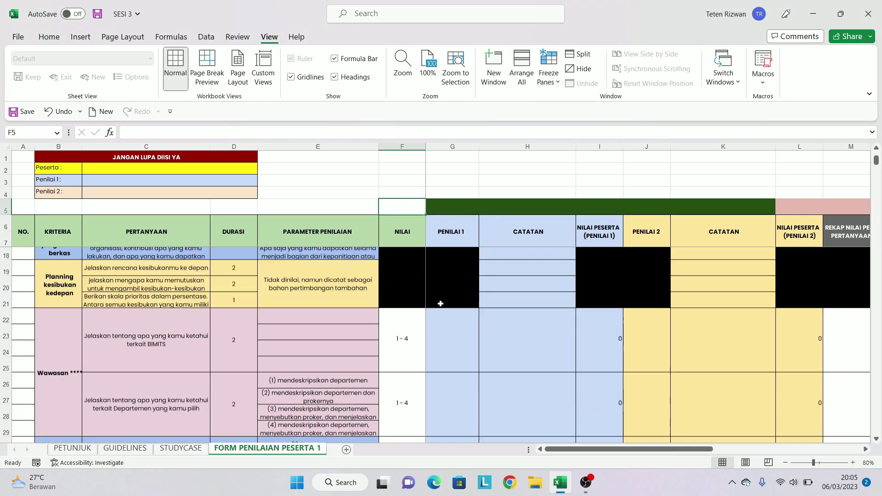
scroll(442, 287, "down", 2)
scroll(448, 275, "up", 5)
scroll(454, 276, "down", 4)
scroll(454, 276, "up", 5)
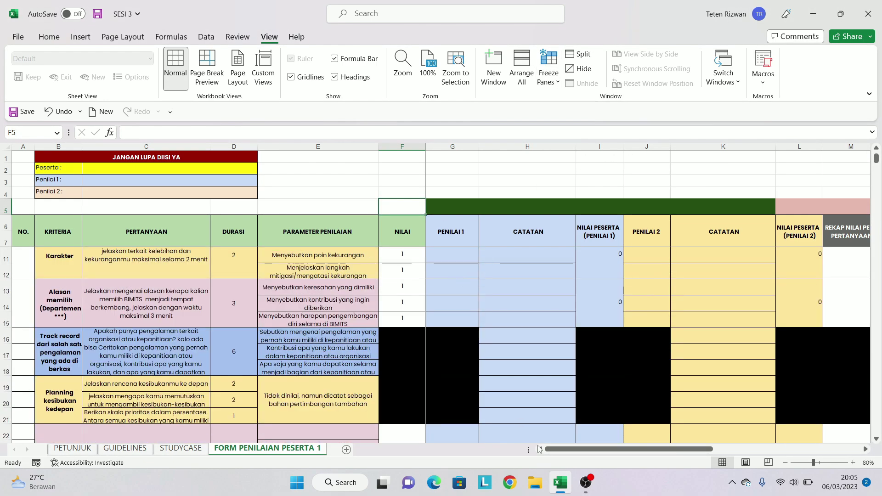
mouse_move(598, 449)
left_mouse_down()
mouse_move(642, 450)
mouse_move(768, 424)
left_mouse_up()
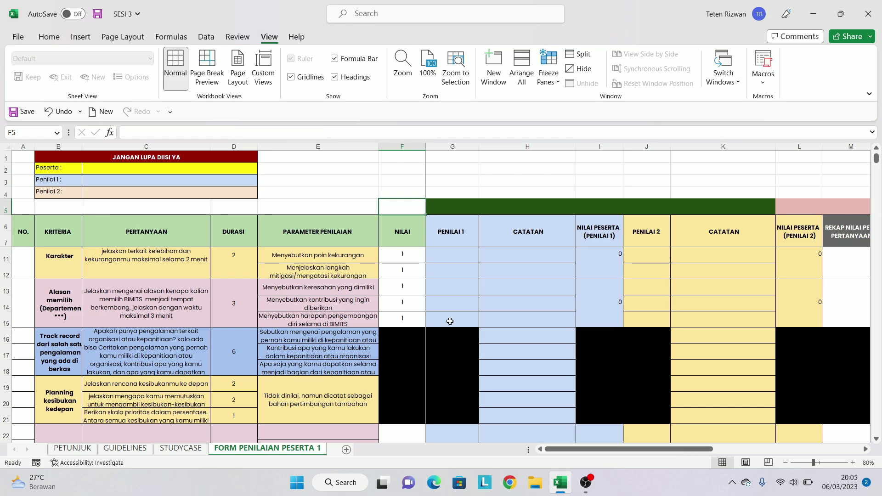
scroll(449, 319, "down", 3)
scroll(449, 319, "up", 3)
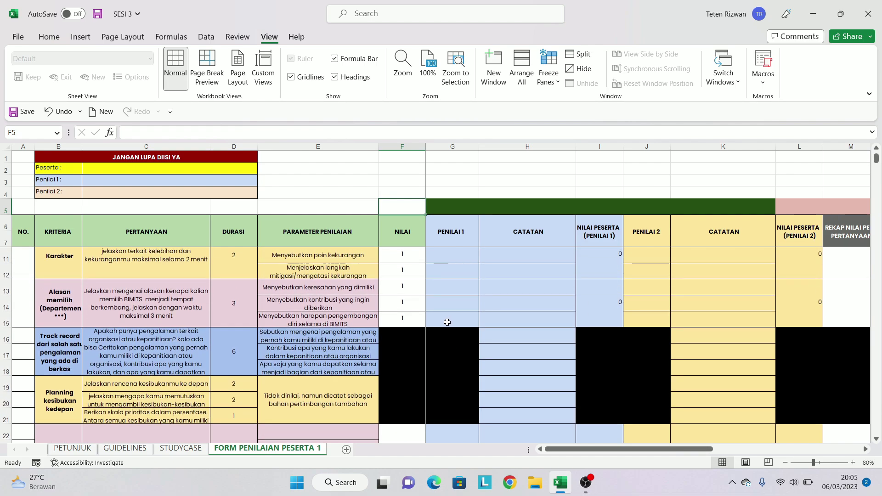